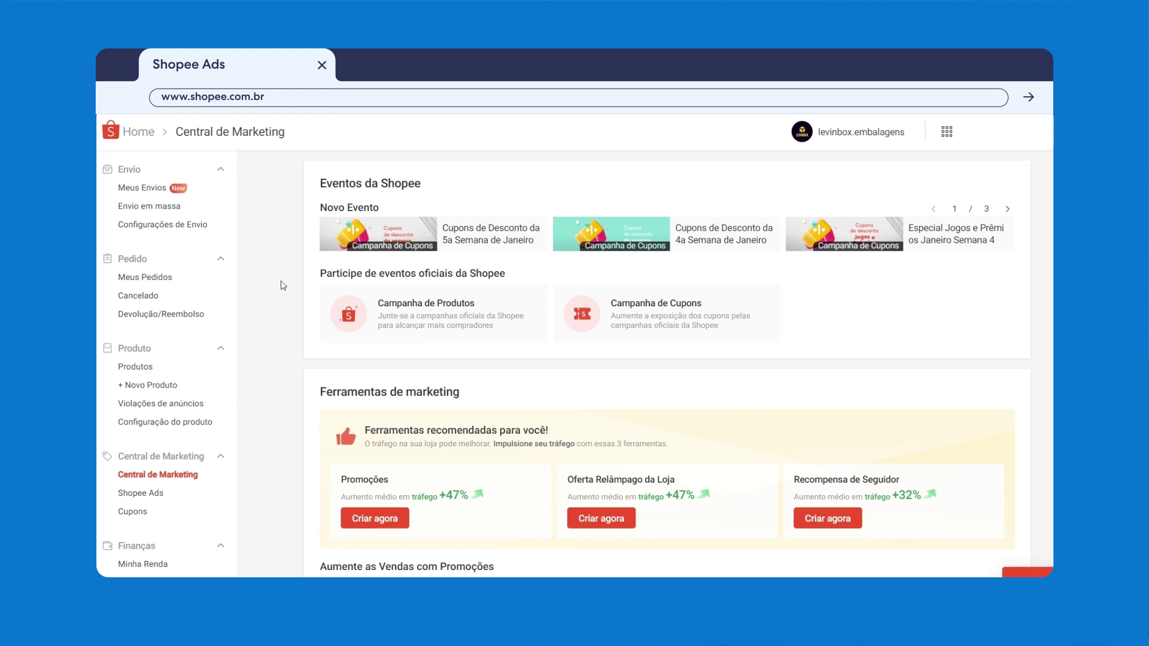
# Open Shopee Ads from the Central de Marketing and start creating a new ad of the Anúncios de Busca type
pyautogui.scroll(-1, 289, 345)
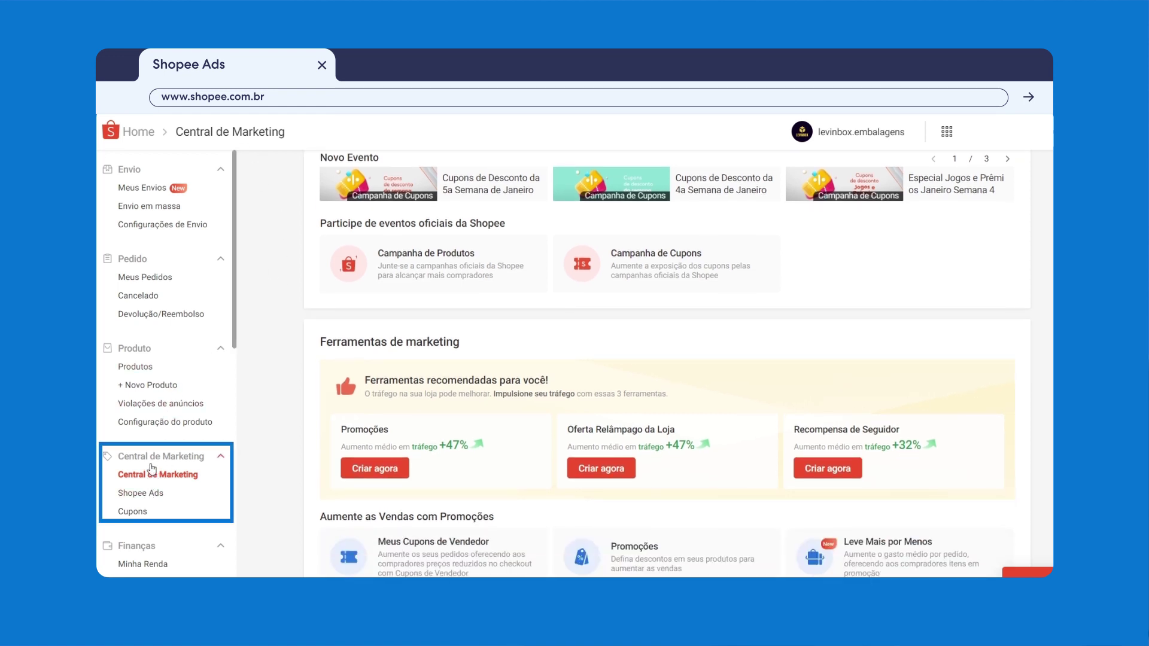
pyautogui.click(144, 494)
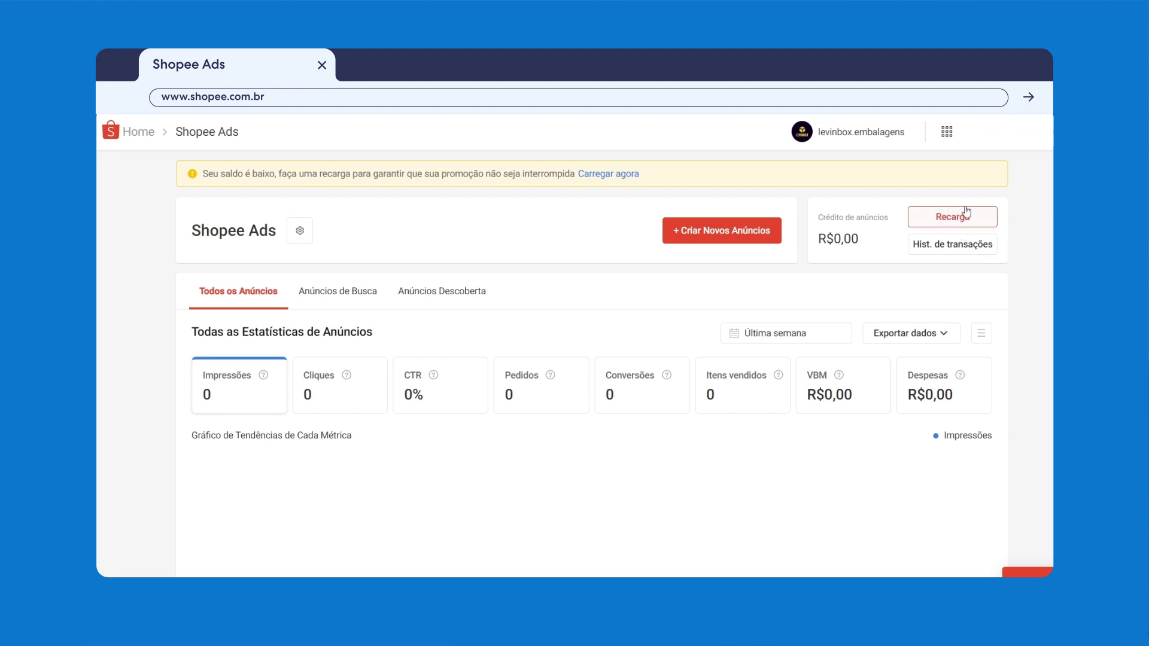
pyautogui.click(729, 240)
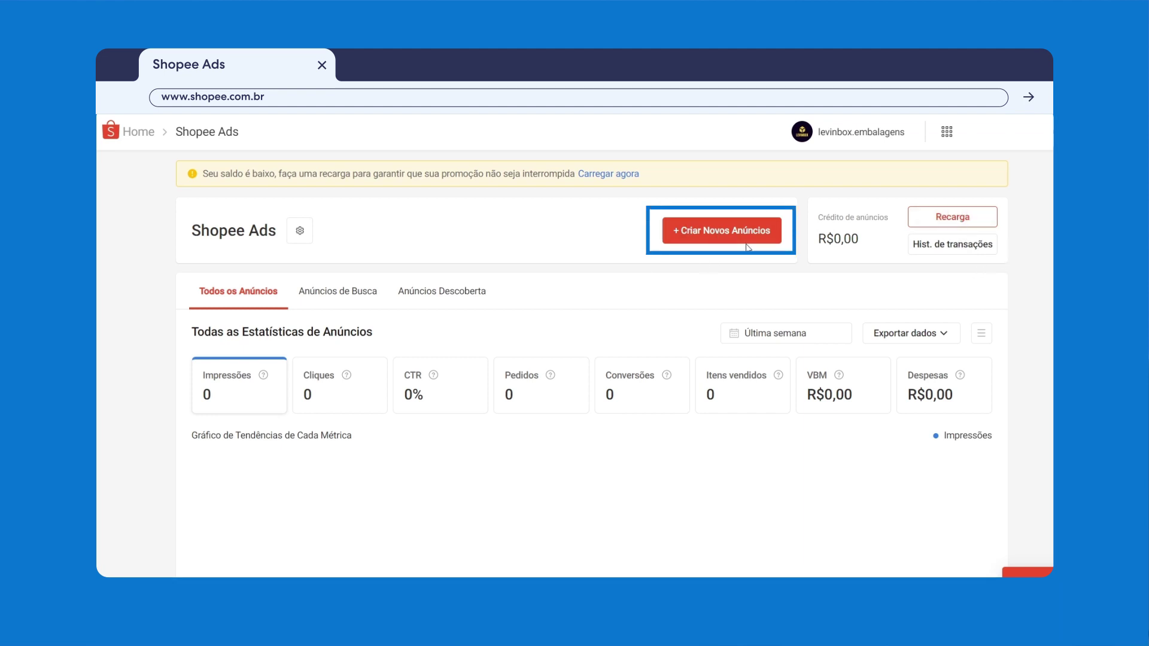
pyautogui.click(726, 227)
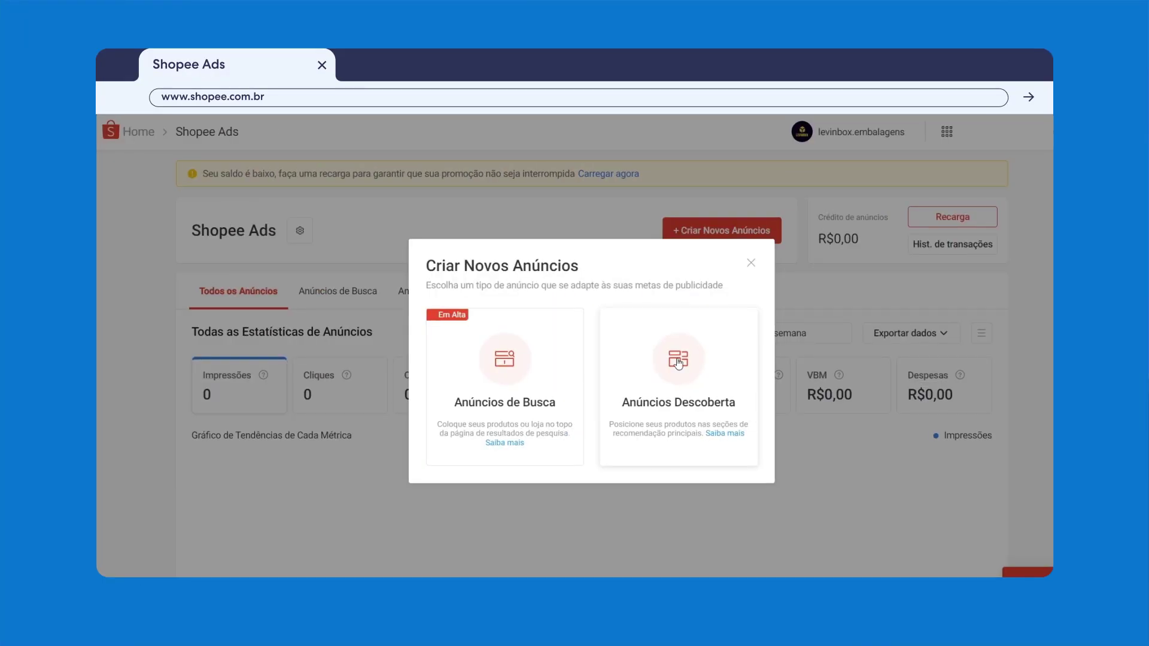
pyautogui.click(510, 372)
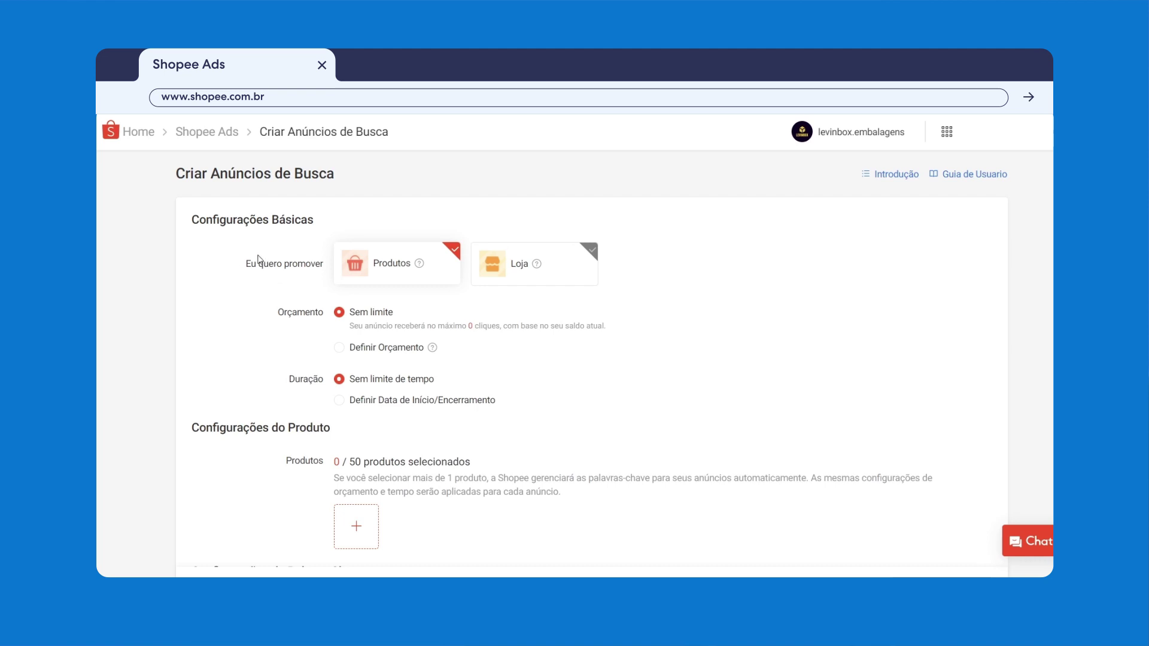
pyautogui.moveTo(251, 260); pyautogui.dragTo(314, 267)
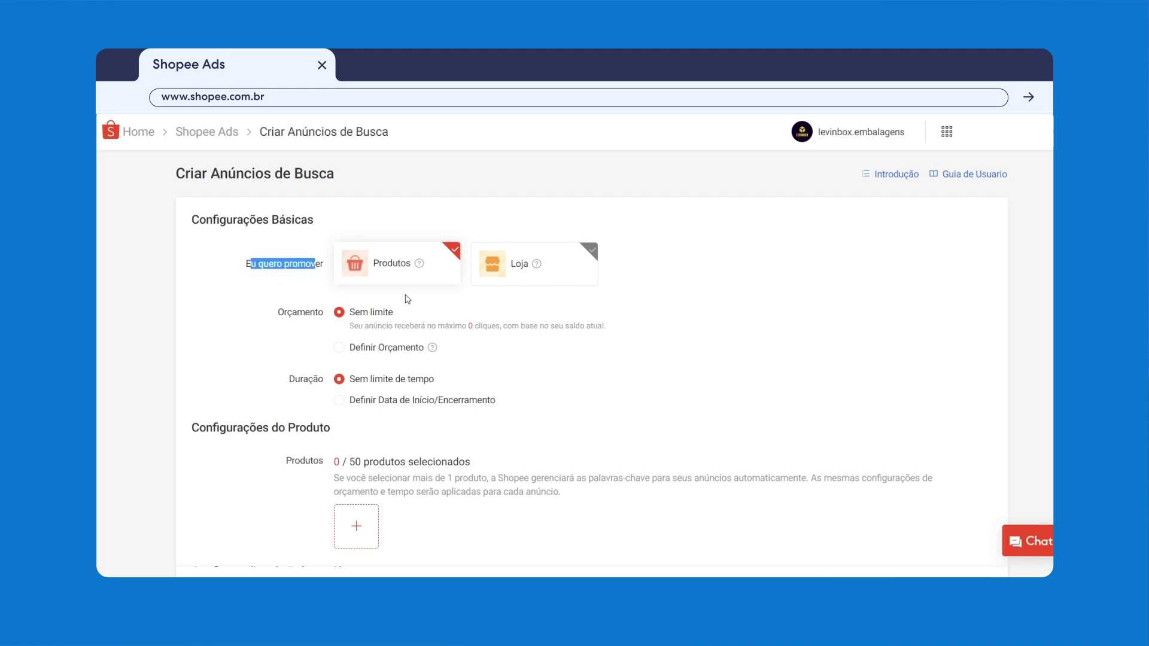
pyautogui.moveTo(419, 265)
pyautogui.click(242, 295)
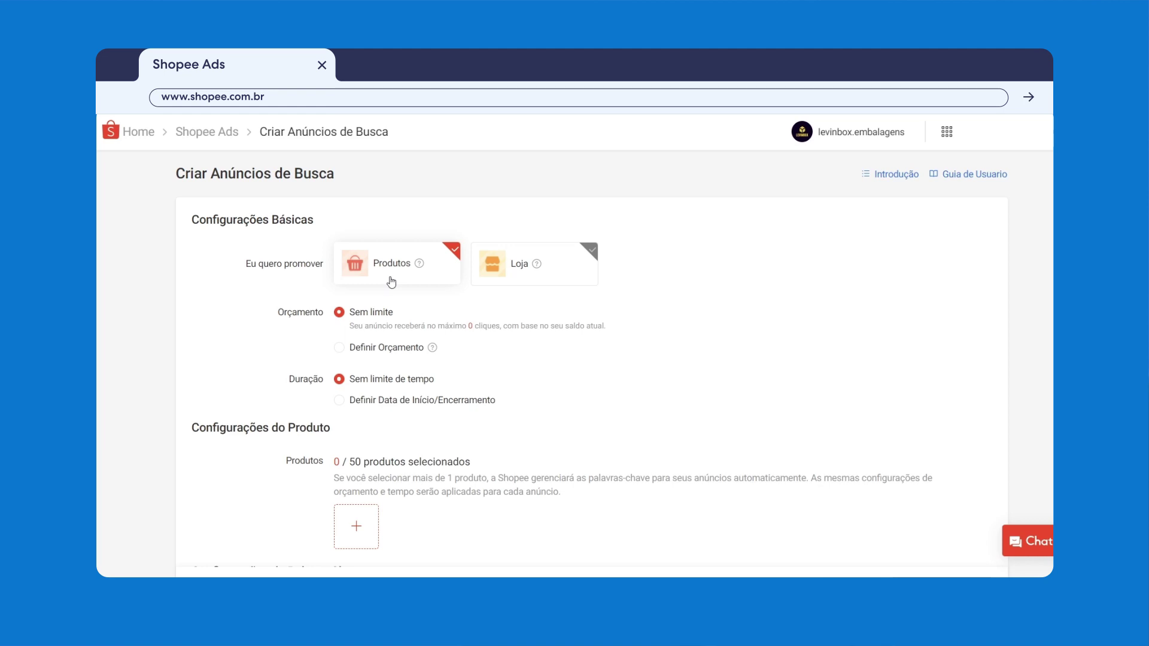
# Switch the ad's budget to Definir Orçamento and set the daily amount to R$ 18.00
pyautogui.scroll(-1, 225, 309)
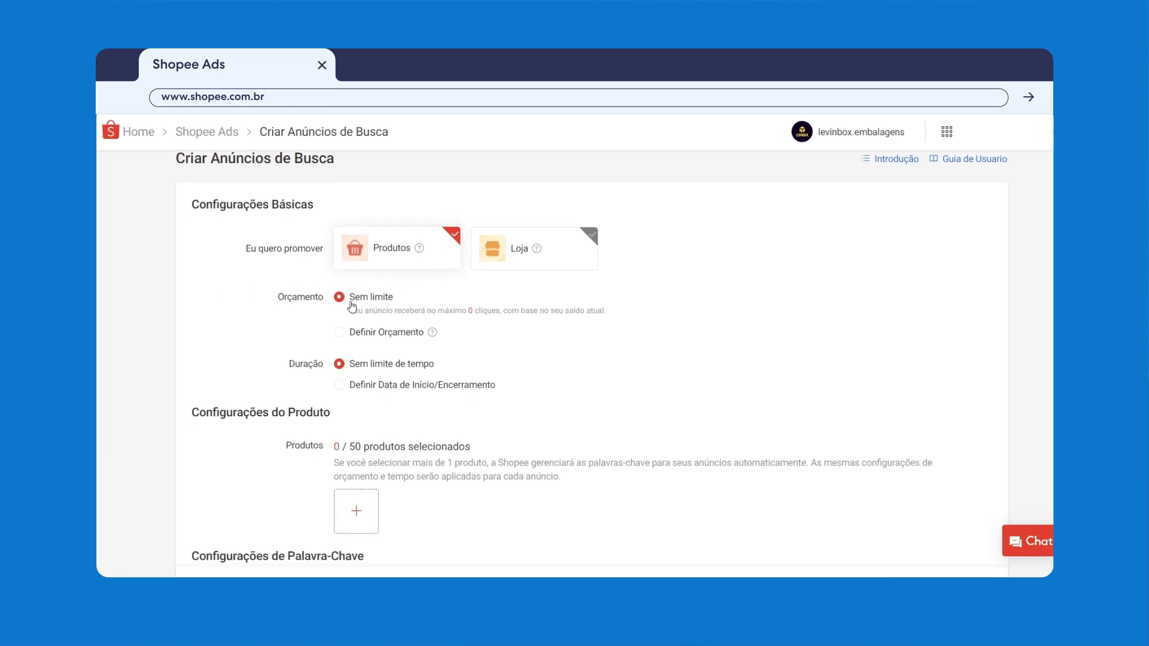
pyautogui.scroll(-1, 352, 306)
pyautogui.click(339, 317)
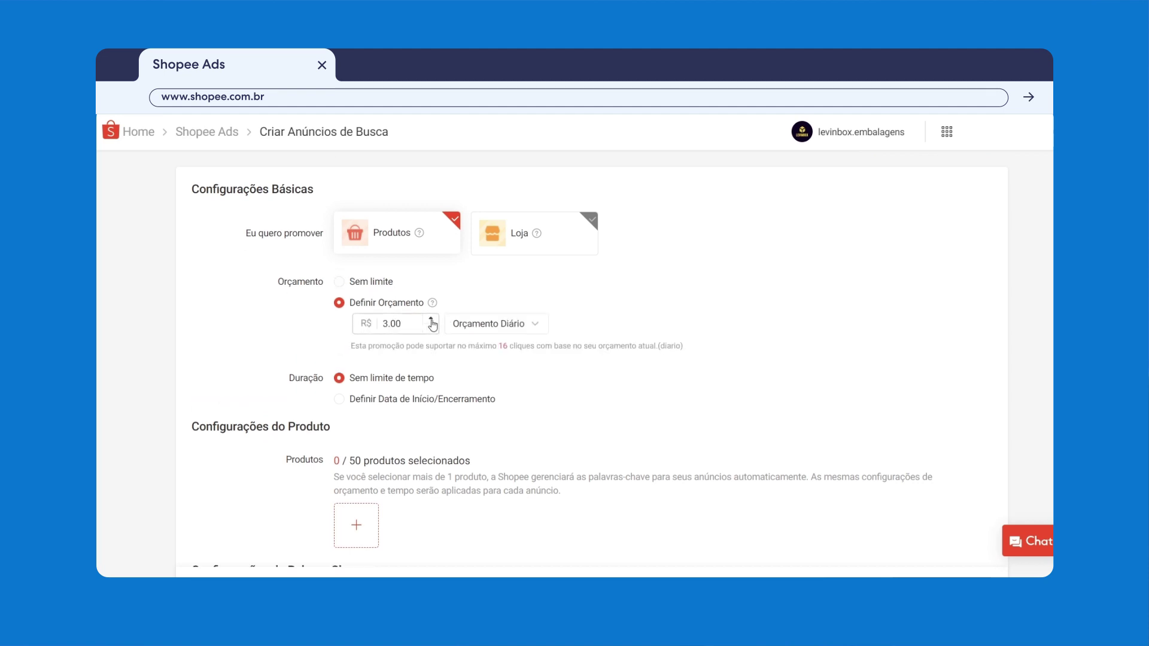
pyautogui.moveTo(403, 327); pyautogui.dragTo(367, 327)
pyautogui.moveTo(405, 358); pyautogui.dragTo(475, 355)
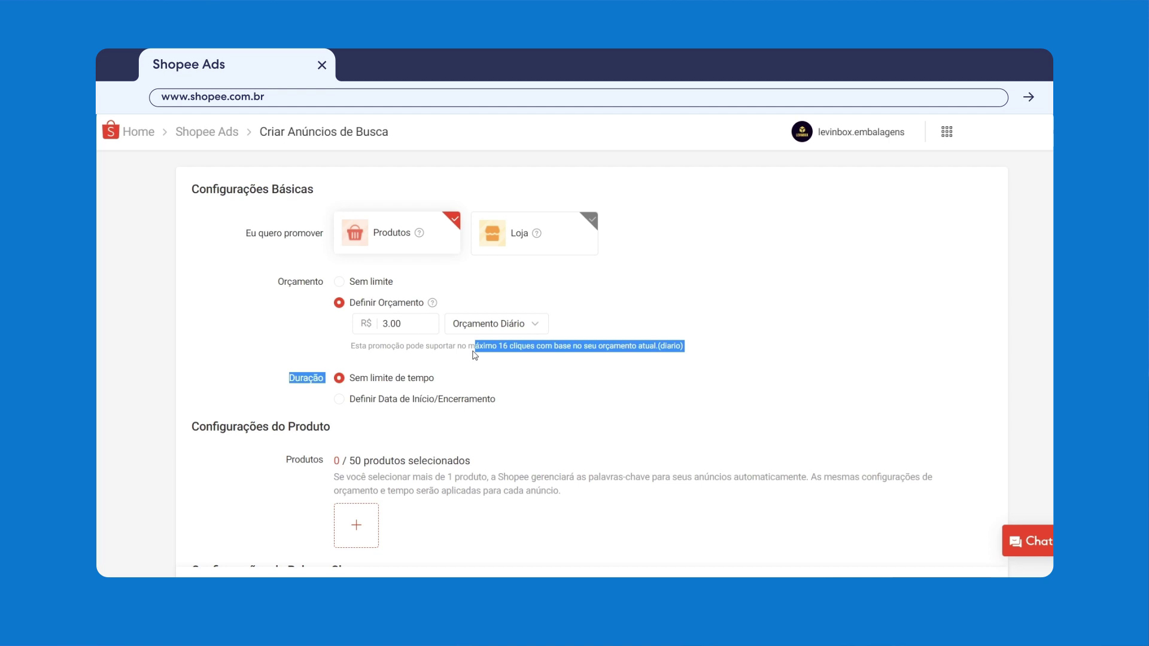
pyautogui.click(460, 346)
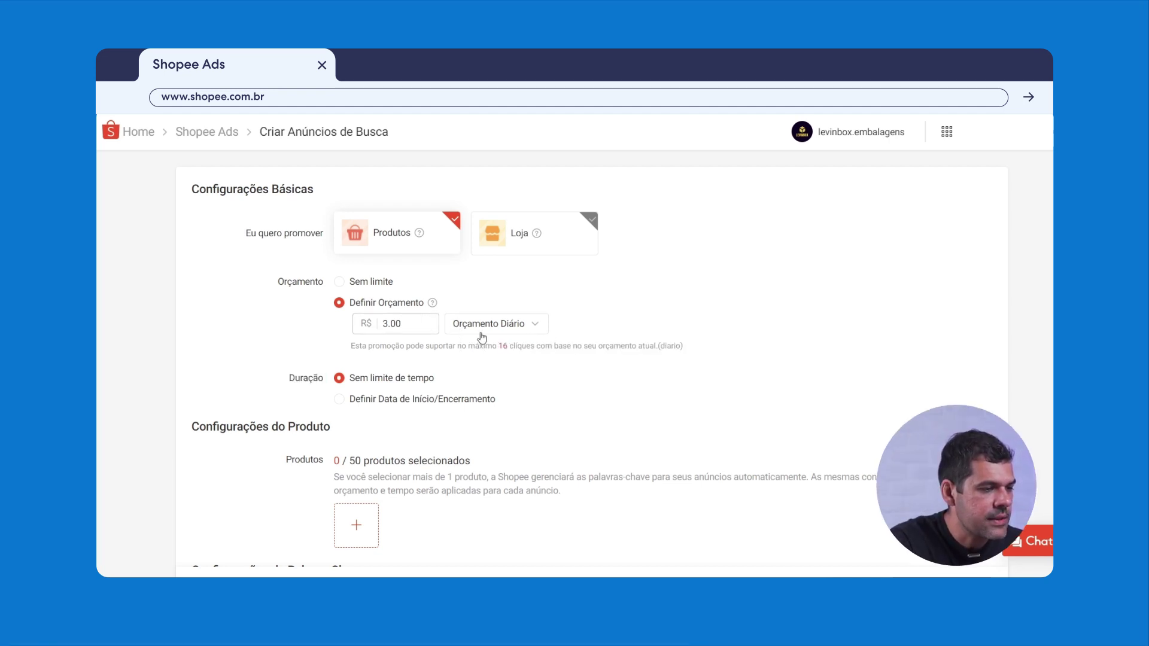
pyautogui.doubleClick(503, 346)
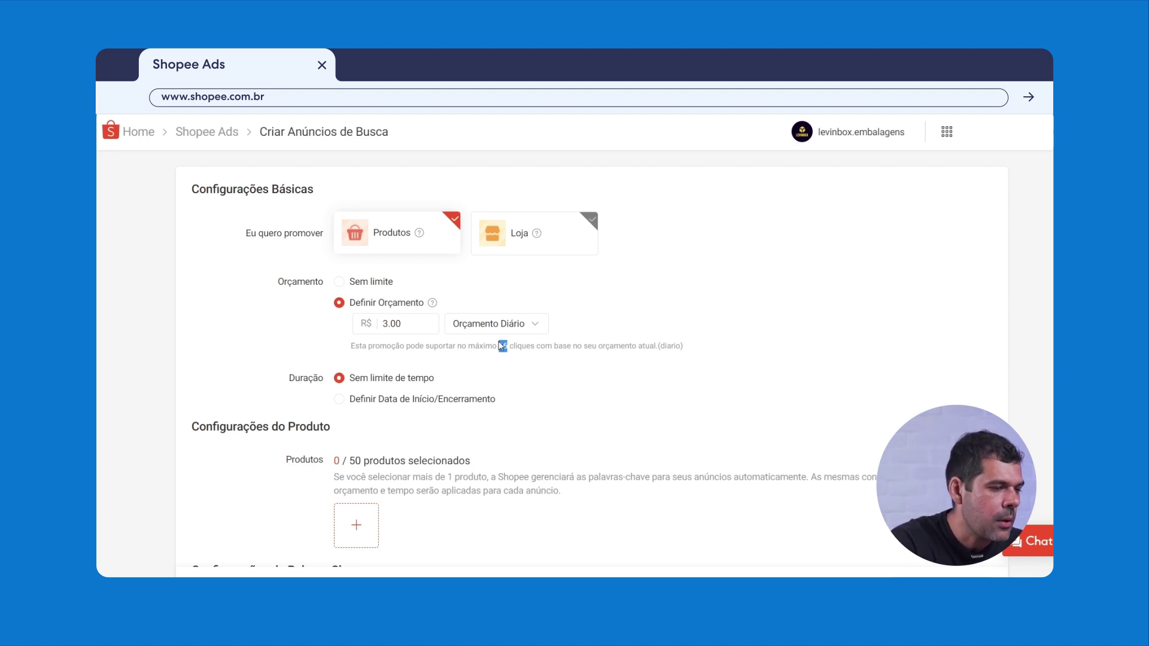
pyautogui.click(430, 320)
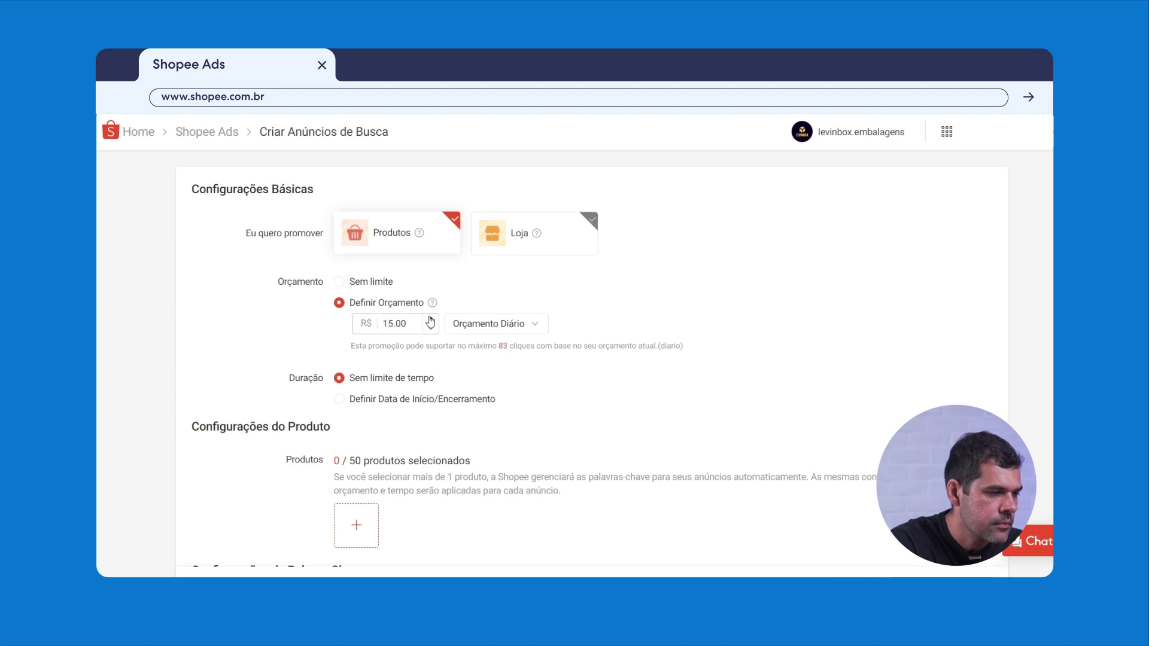
pyautogui.click(429, 320)
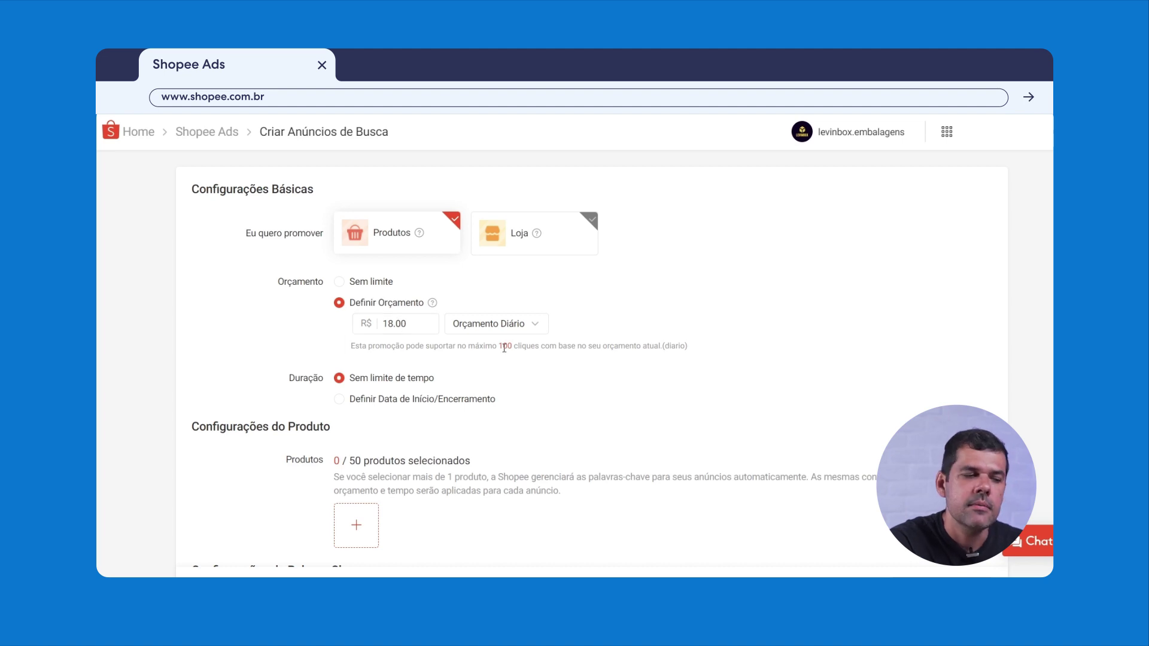
pyautogui.moveTo(513, 346); pyautogui.dragTo(487, 349)
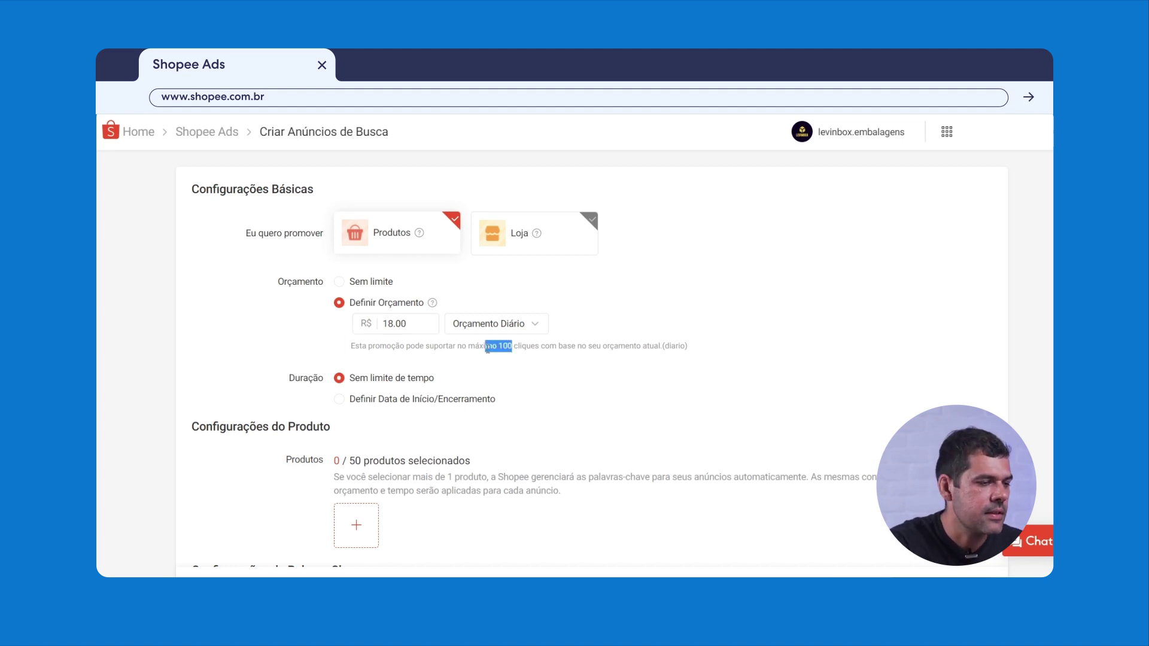
pyautogui.click(542, 349)
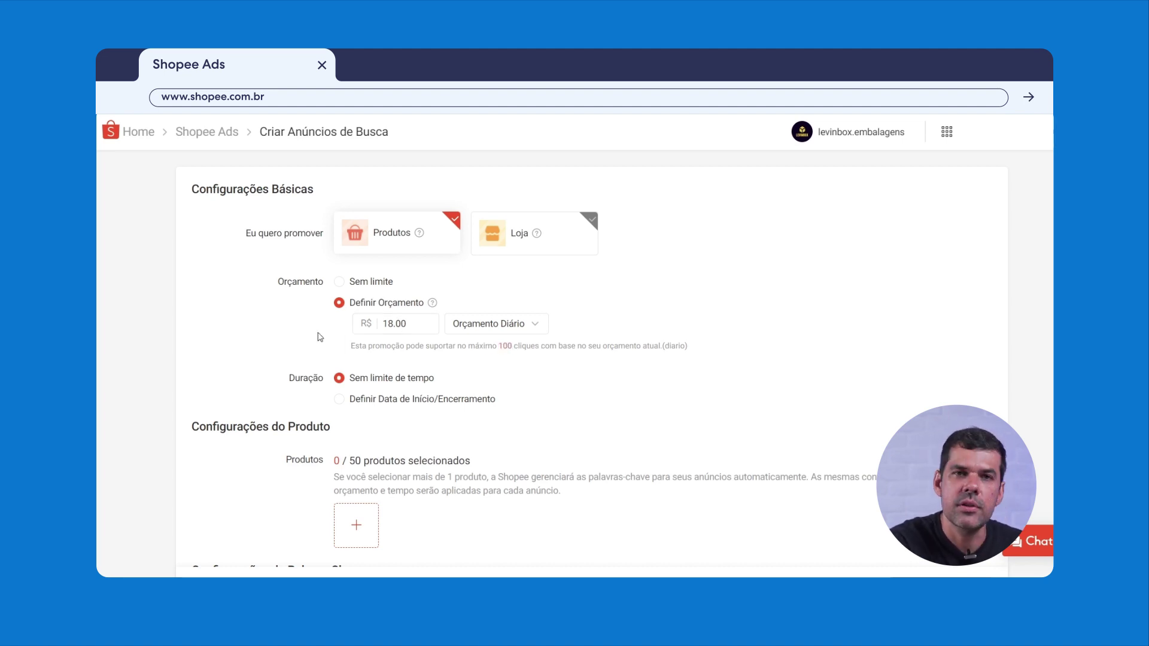
pyautogui.scroll(-2, 285, 349)
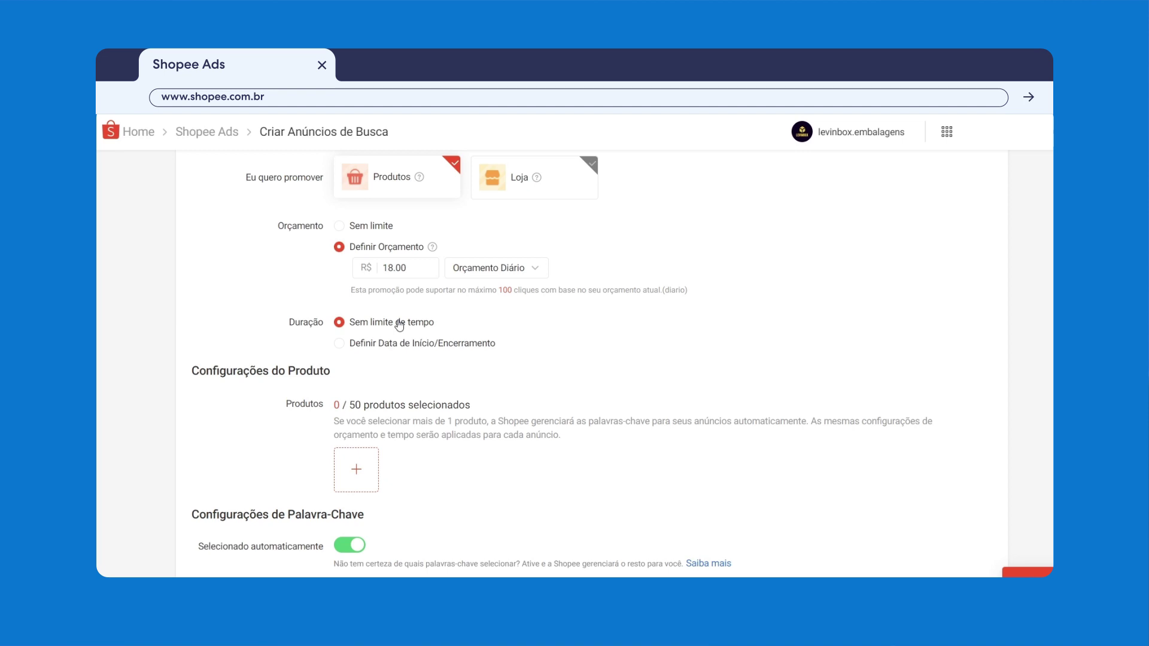
pyautogui.click(340, 344)
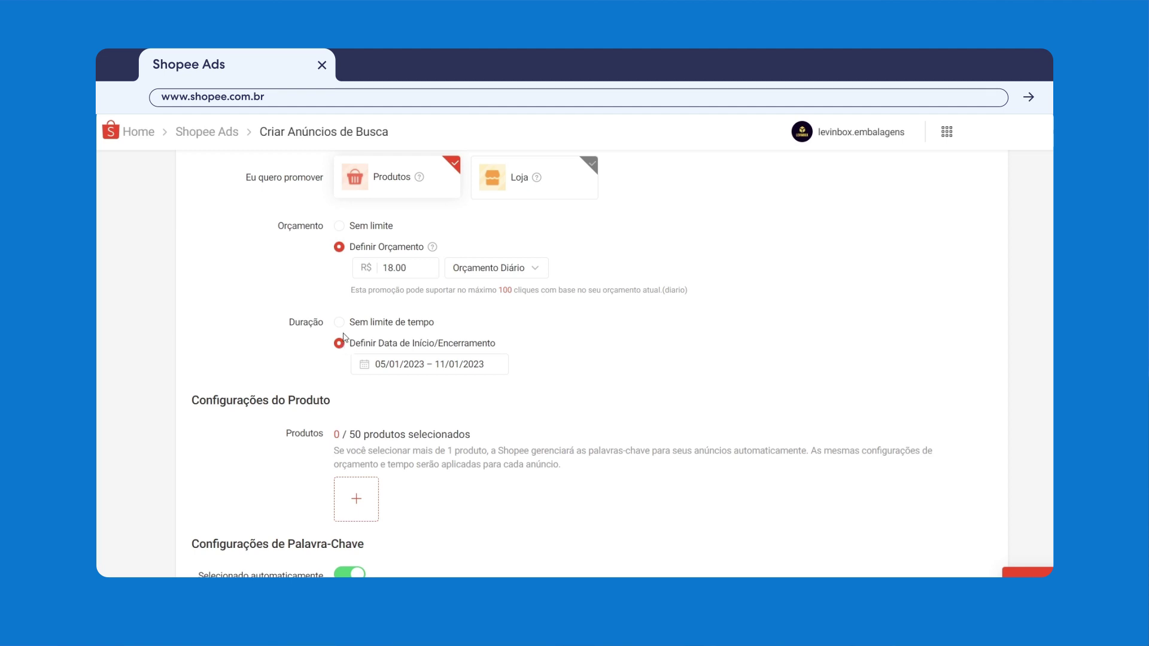
pyautogui.click(339, 322)
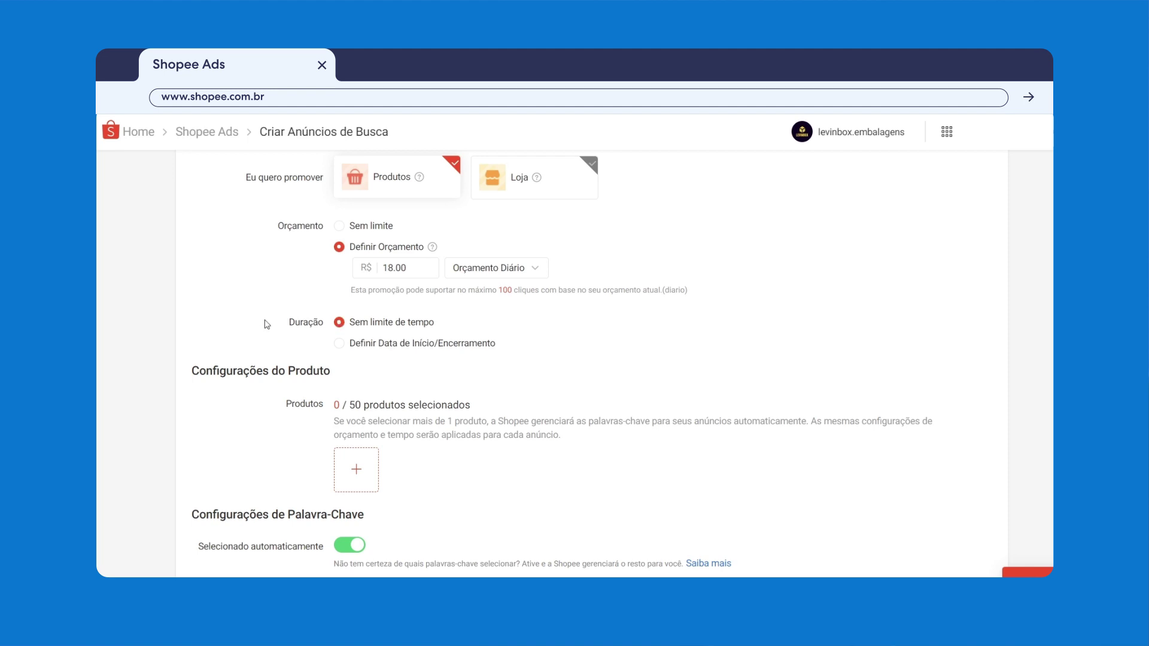
# Open the product selection under Configurações do Produto and deselect all recommended products
pyautogui.scroll(-1, 265, 324)
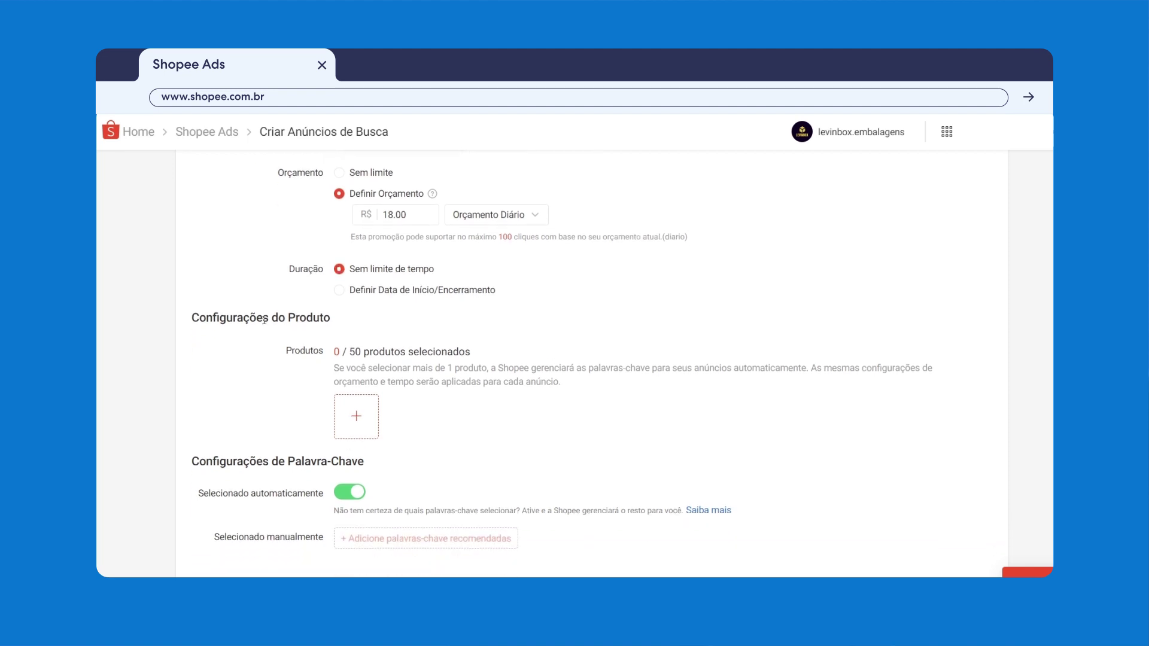
pyautogui.scroll(-1, 257, 318)
pyautogui.moveTo(255, 259); pyautogui.dragTo(330, 258)
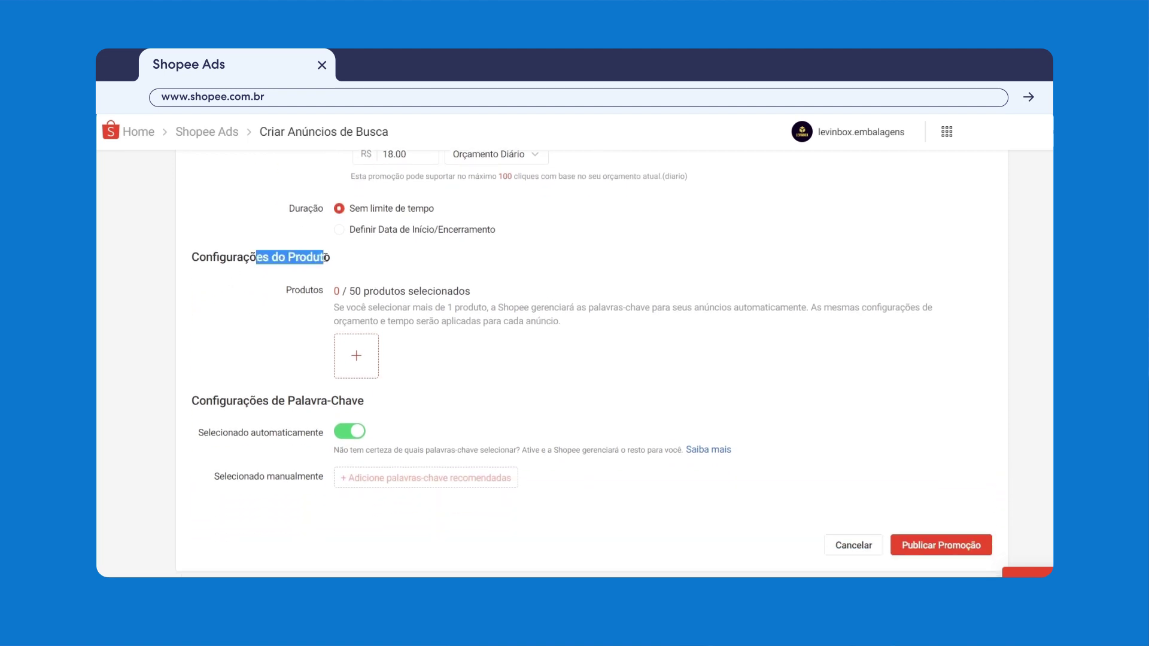
pyautogui.click(407, 283)
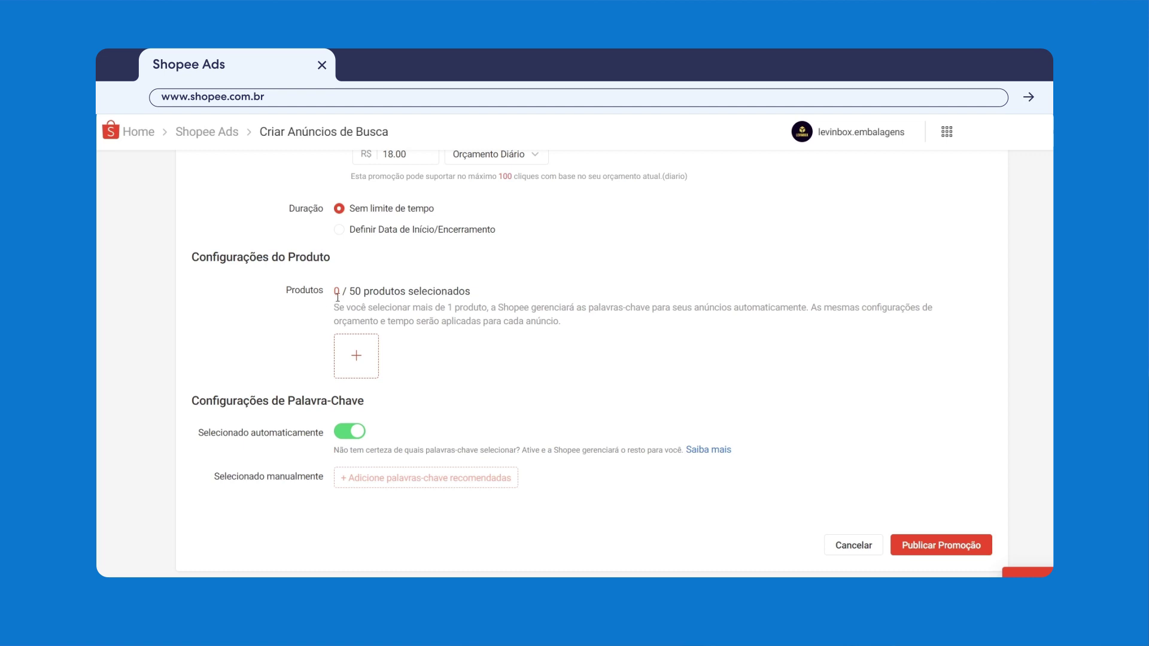
pyautogui.moveTo(380, 293); pyautogui.dragTo(464, 293)
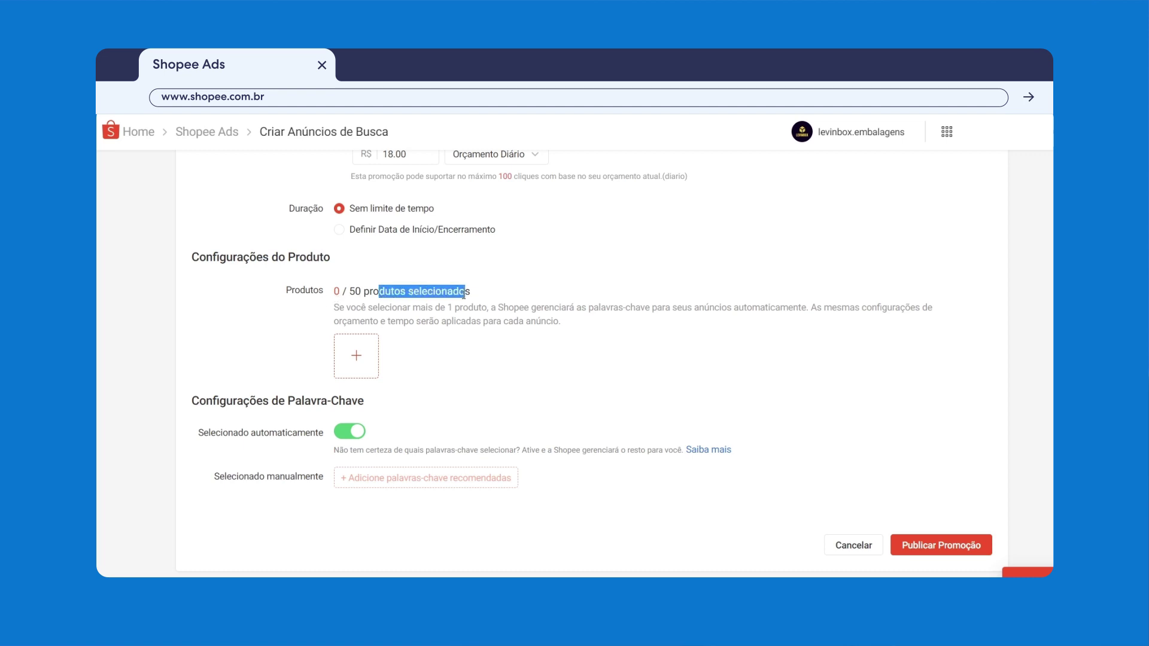
pyautogui.click(464, 294)
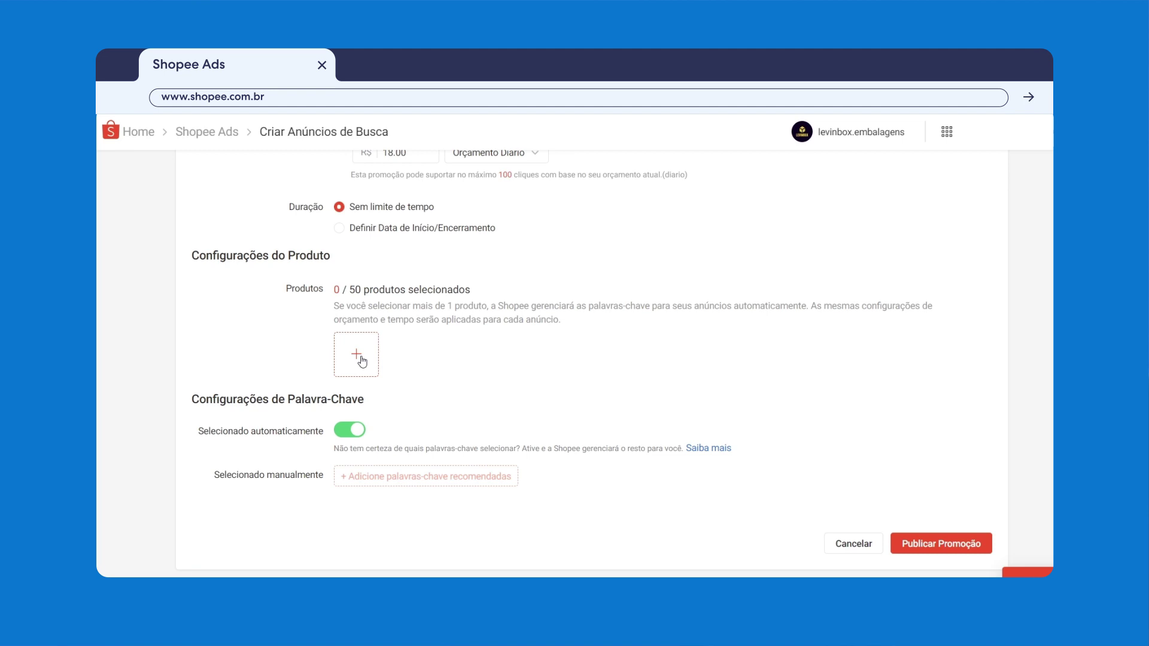
pyautogui.click(359, 357)
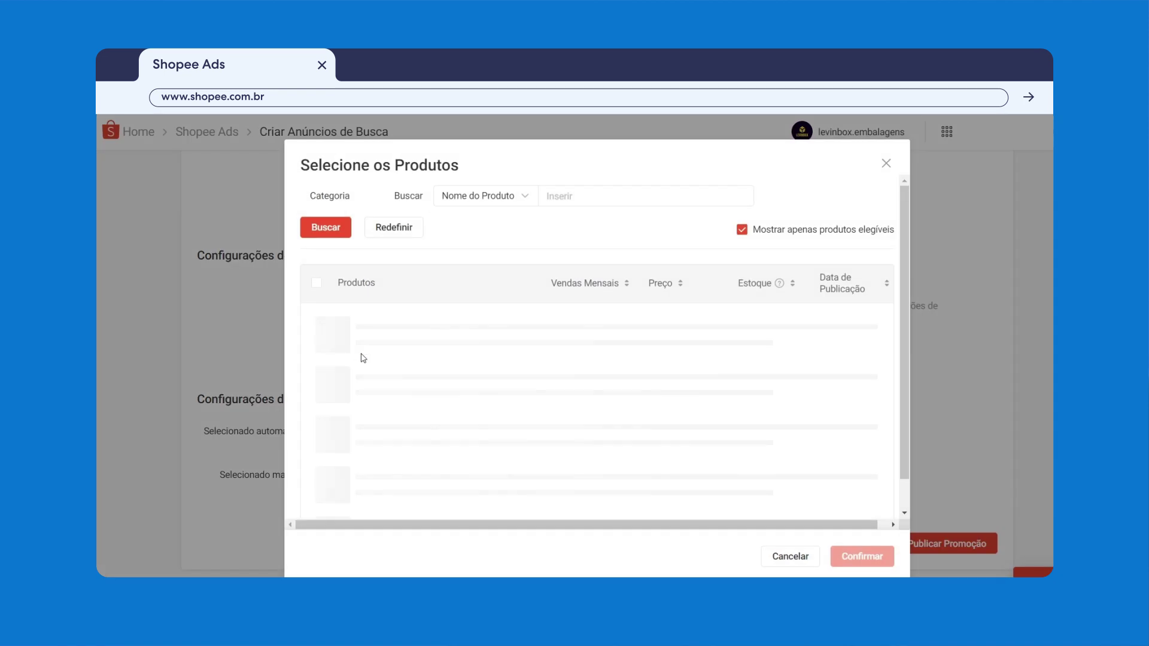
pyautogui.scroll(-1, 509, 310)
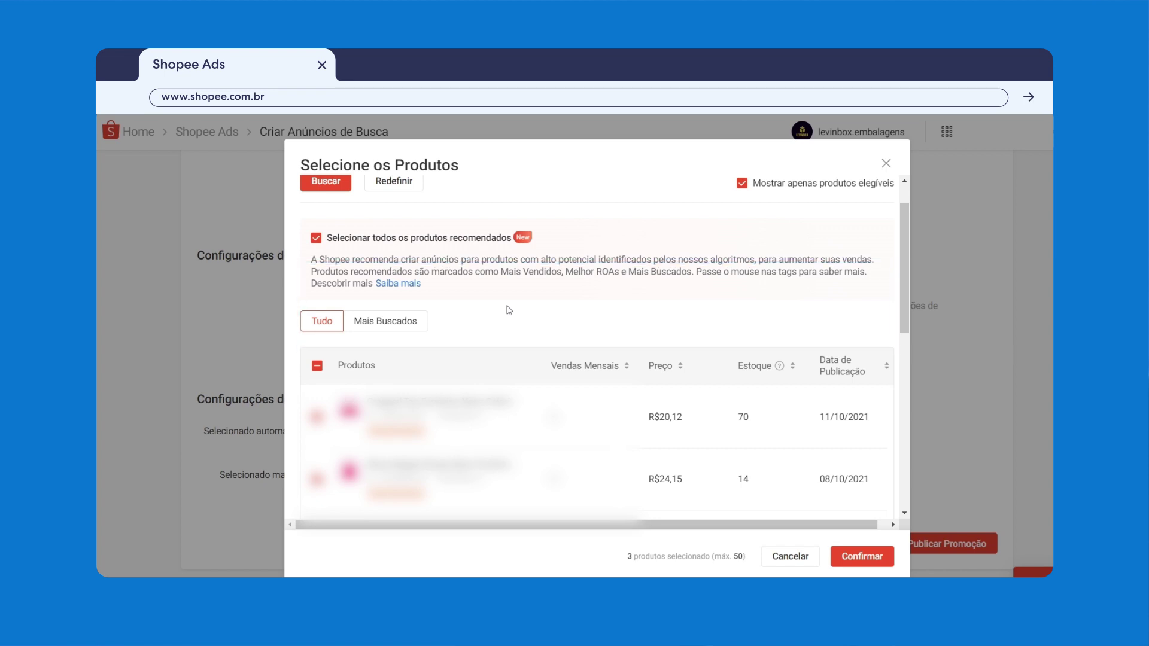
pyautogui.click(317, 238)
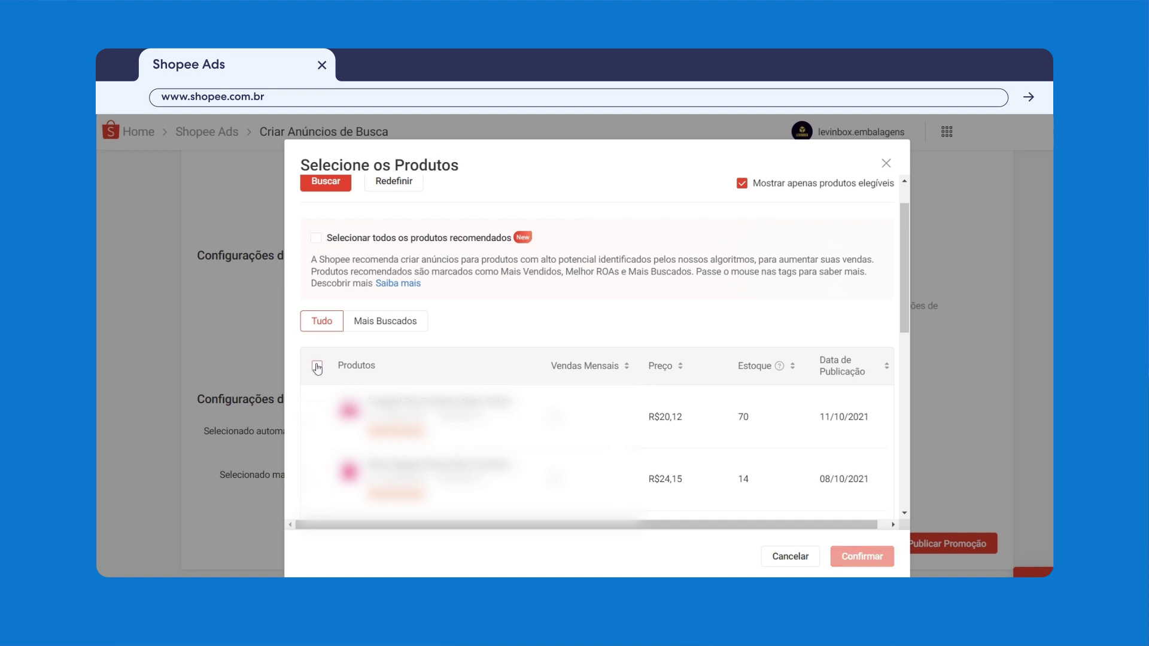
# Select the products priced R$89,99, R$179,99 and R$47,25 on the first page of the product list
pyautogui.scroll(-1, 526, 319)
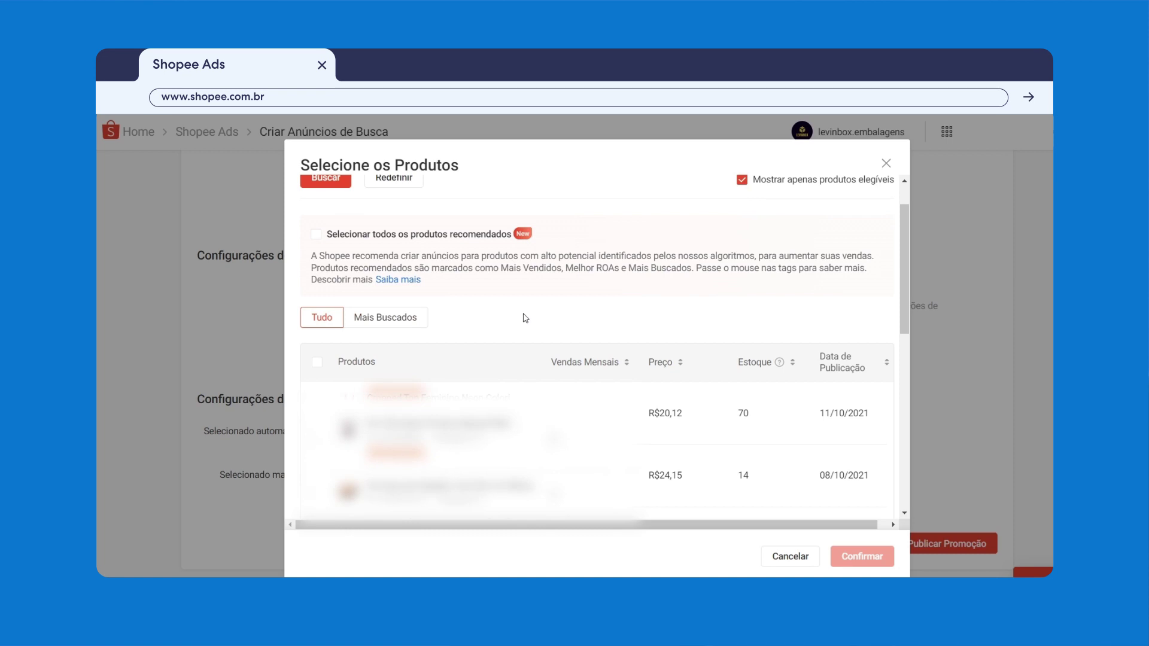
pyautogui.scroll(1, 525, 319)
pyautogui.scroll(-5, 525, 319)
pyautogui.scroll(-5, 525, 319)
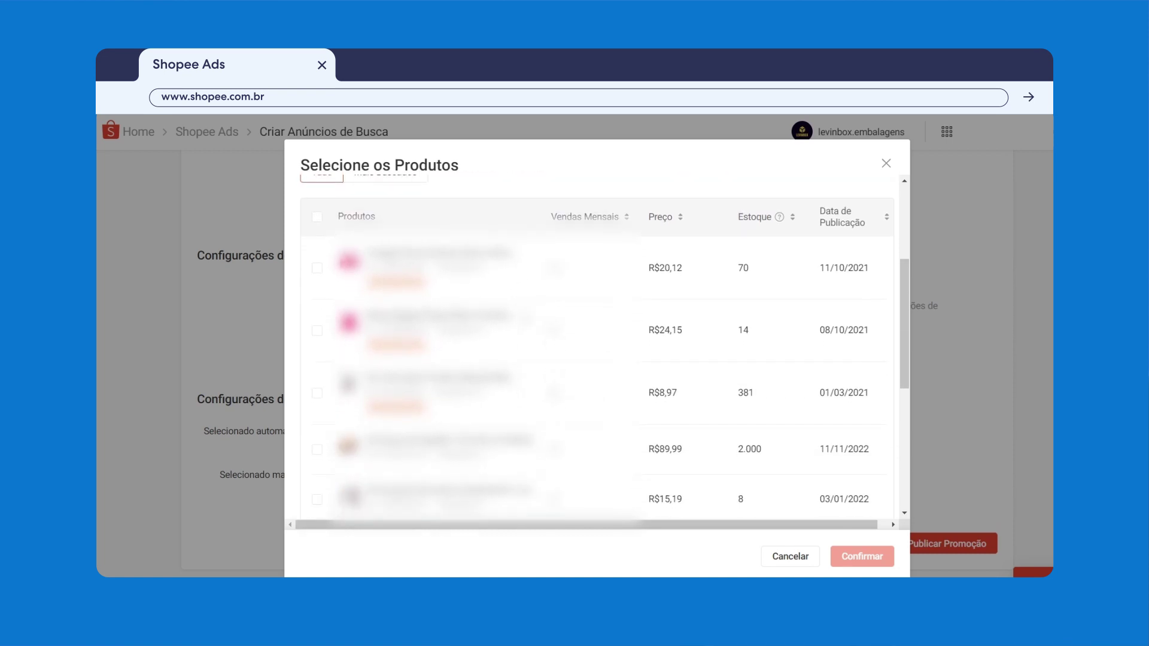
pyautogui.scroll(-3, 526, 319)
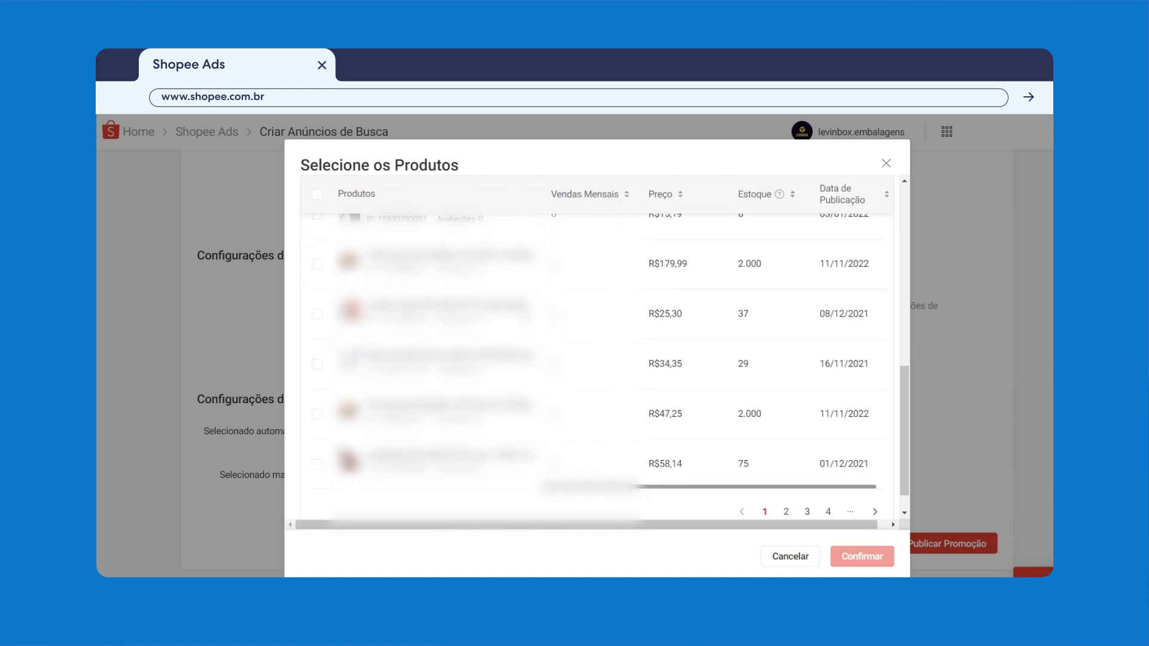
pyautogui.scroll(5, 526, 318)
pyautogui.scroll(-1, 526, 318)
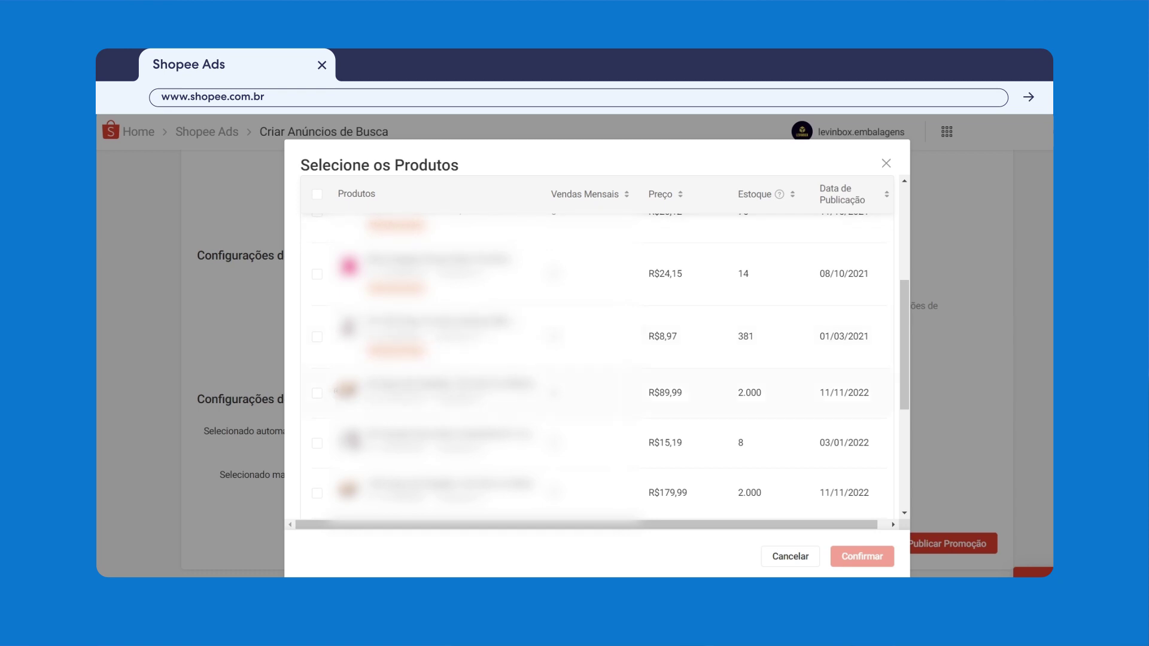
pyautogui.click(317, 396)
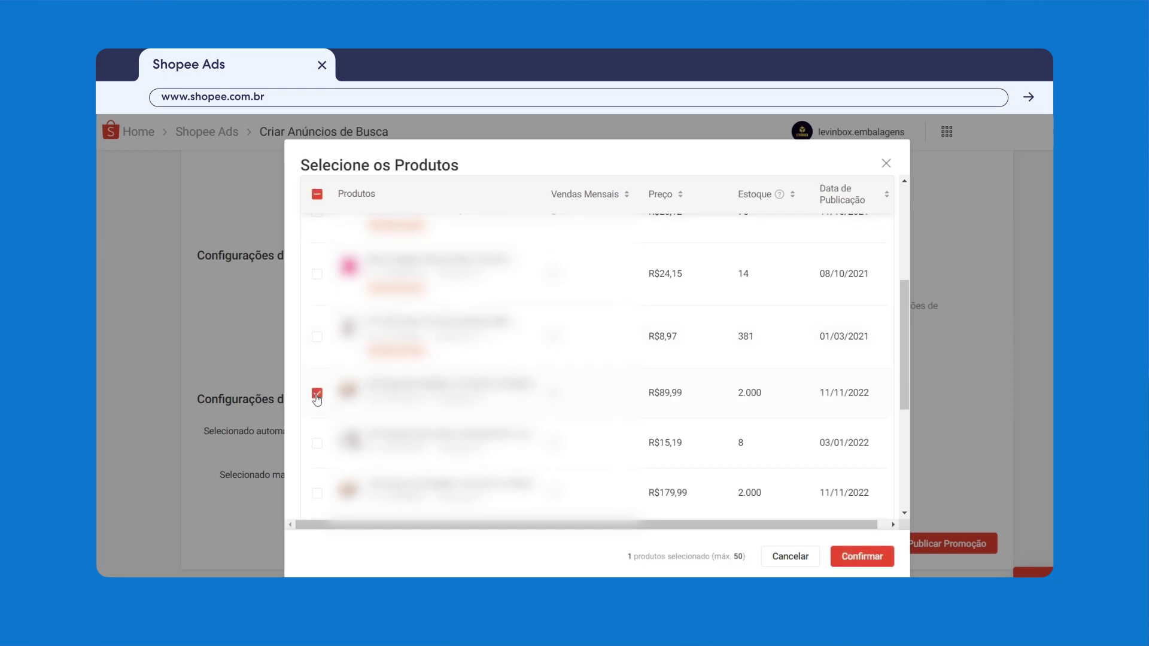
pyautogui.scroll(-3, 317, 398)
pyautogui.click(315, 399)
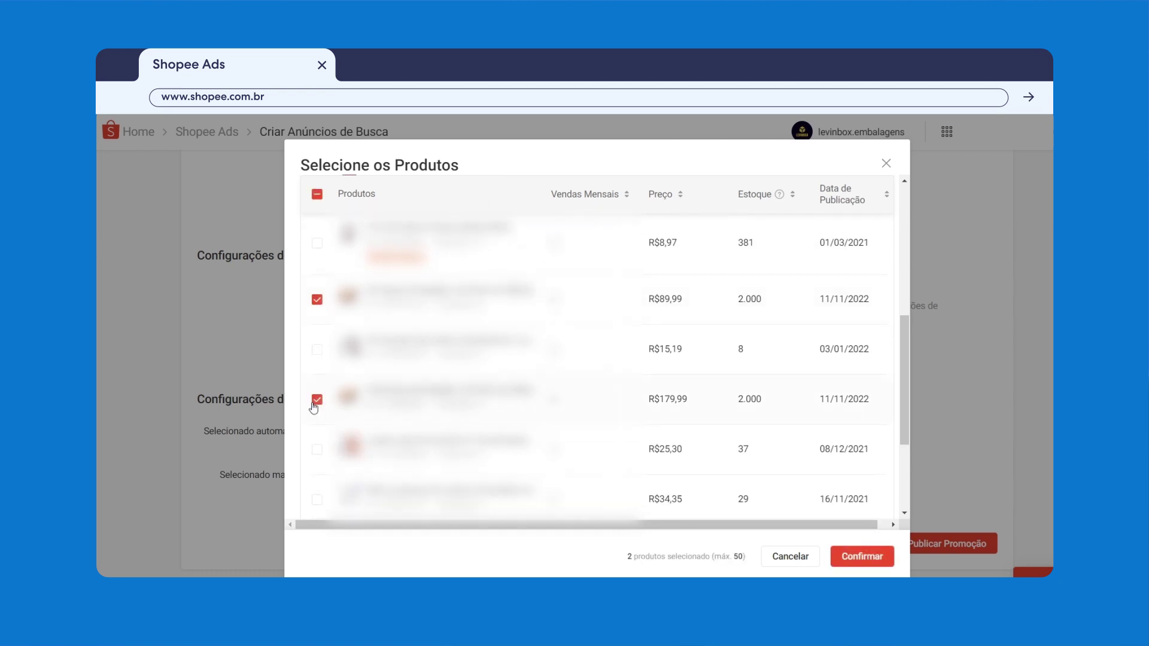
pyautogui.scroll(-5, 315, 405)
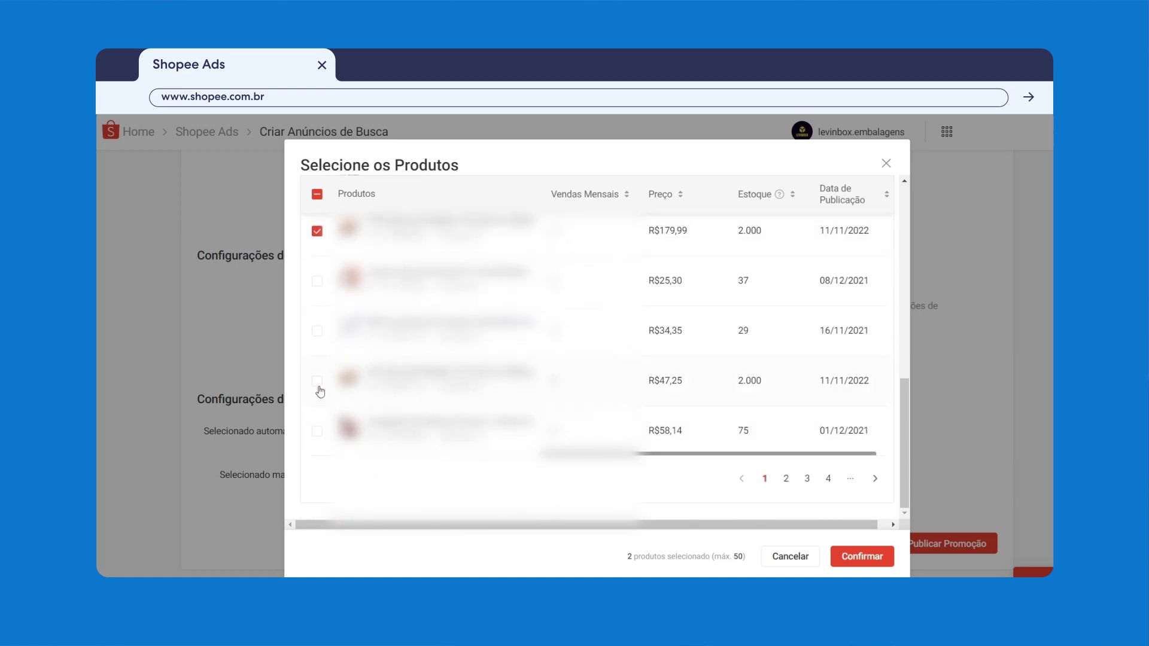
pyautogui.click(317, 383)
# Select further products on page 2, including those priced R$70,31, R$30,24 and R$60,03, until 11 are chosen, and confirm the selection
pyautogui.click(785, 479)
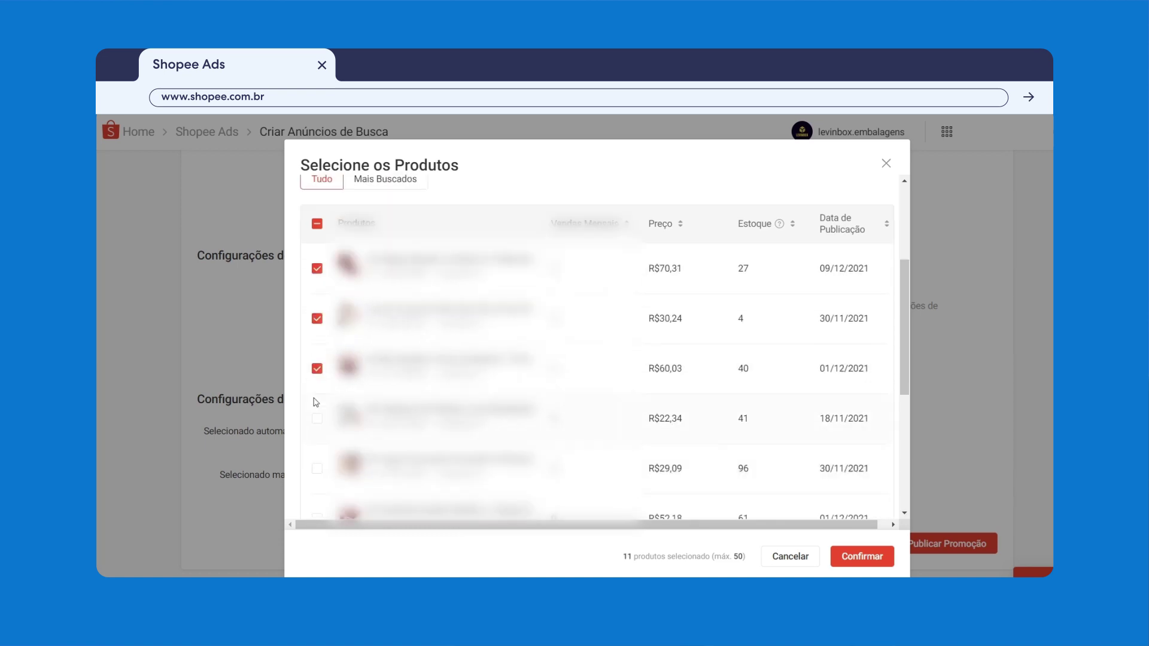
pyautogui.scroll(-1, 316, 402)
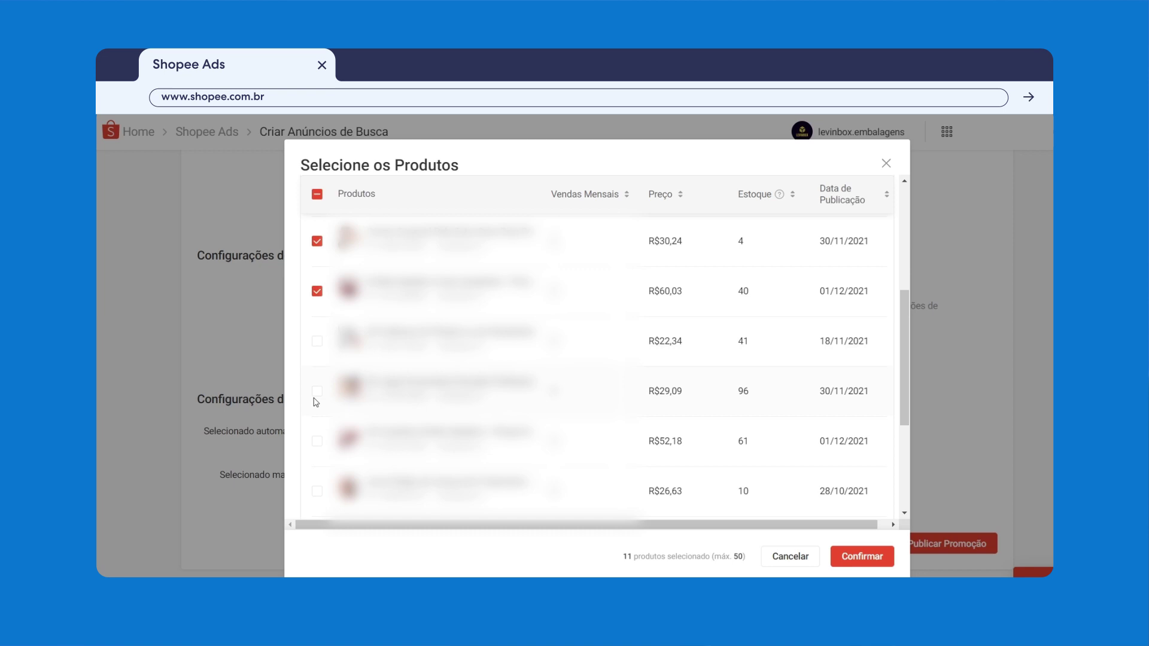
pyautogui.click(856, 557)
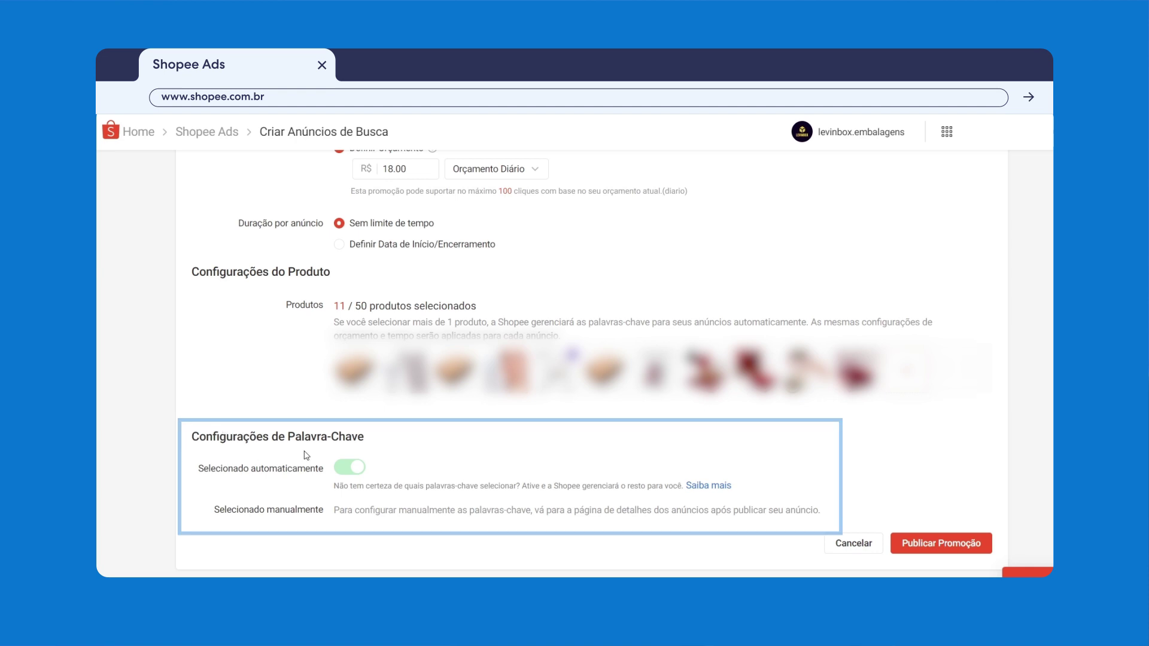
# Review the automatic keyword selection under Configurações de Palavra-Chave and publish the search ad promotion
pyautogui.moveTo(243, 437); pyautogui.dragTo(377, 443)
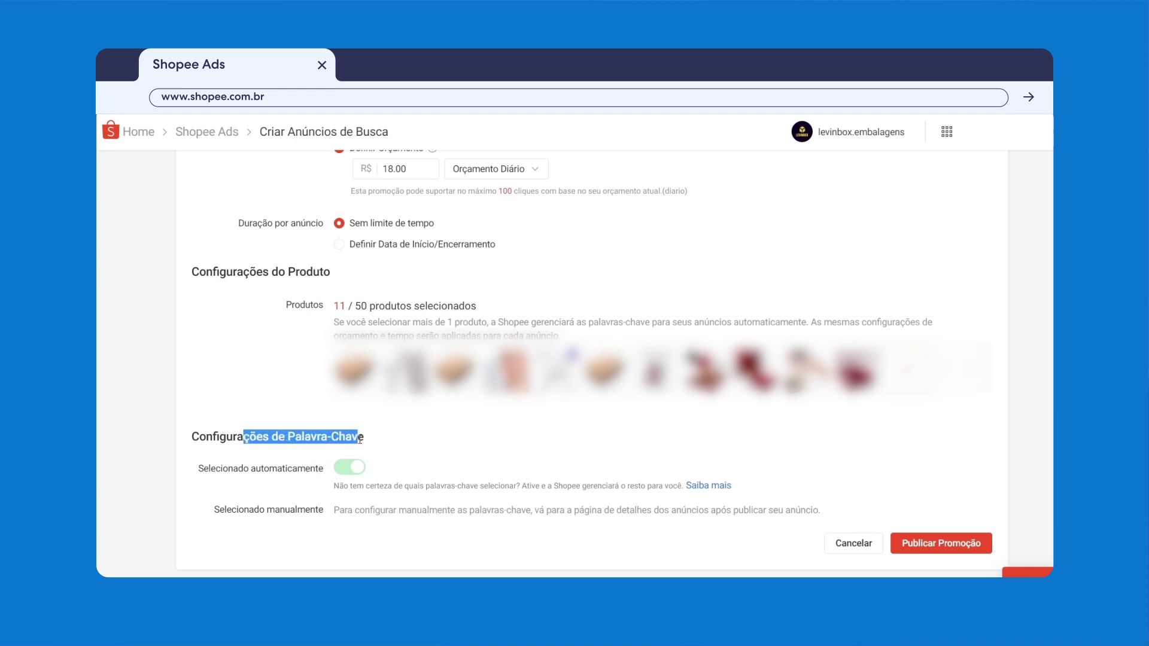
pyautogui.click(388, 443)
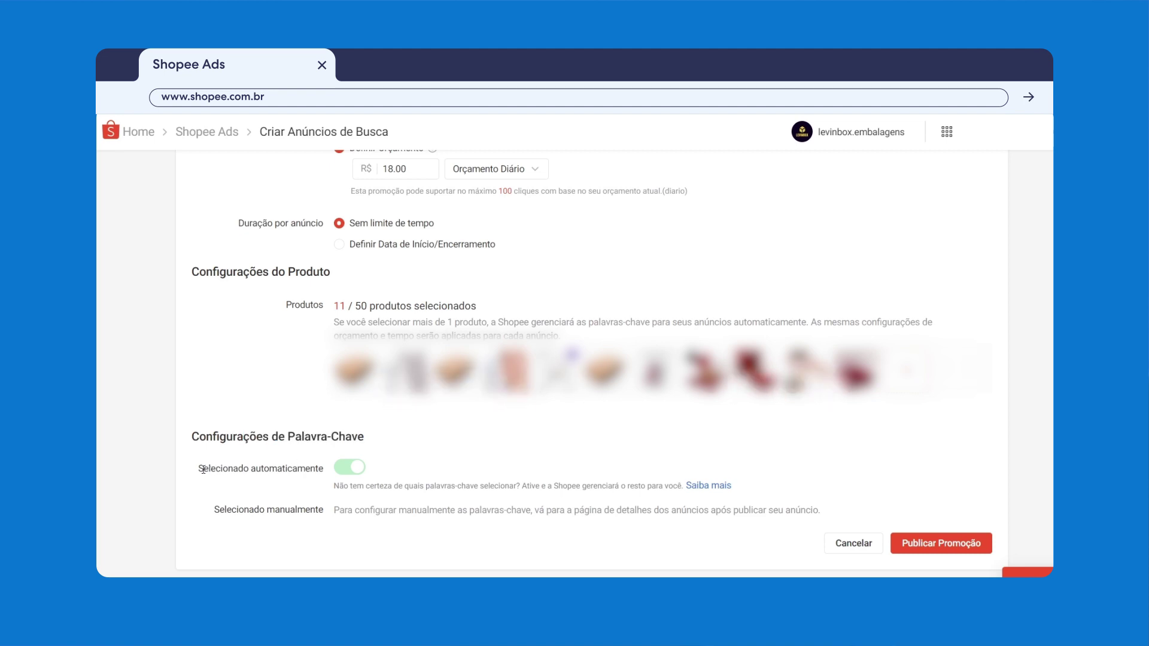
pyautogui.moveTo(203, 468); pyautogui.dragTo(311, 468)
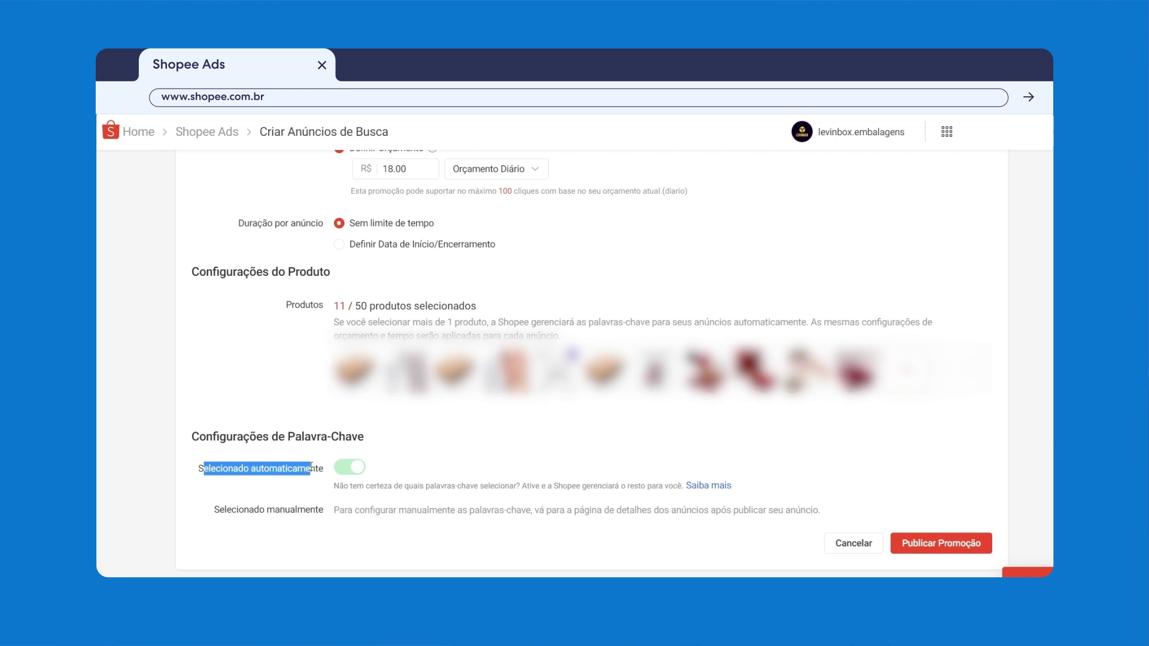
pyautogui.click(312, 468)
pyautogui.moveTo(224, 468); pyautogui.dragTo(261, 469)
pyautogui.click(272, 422)
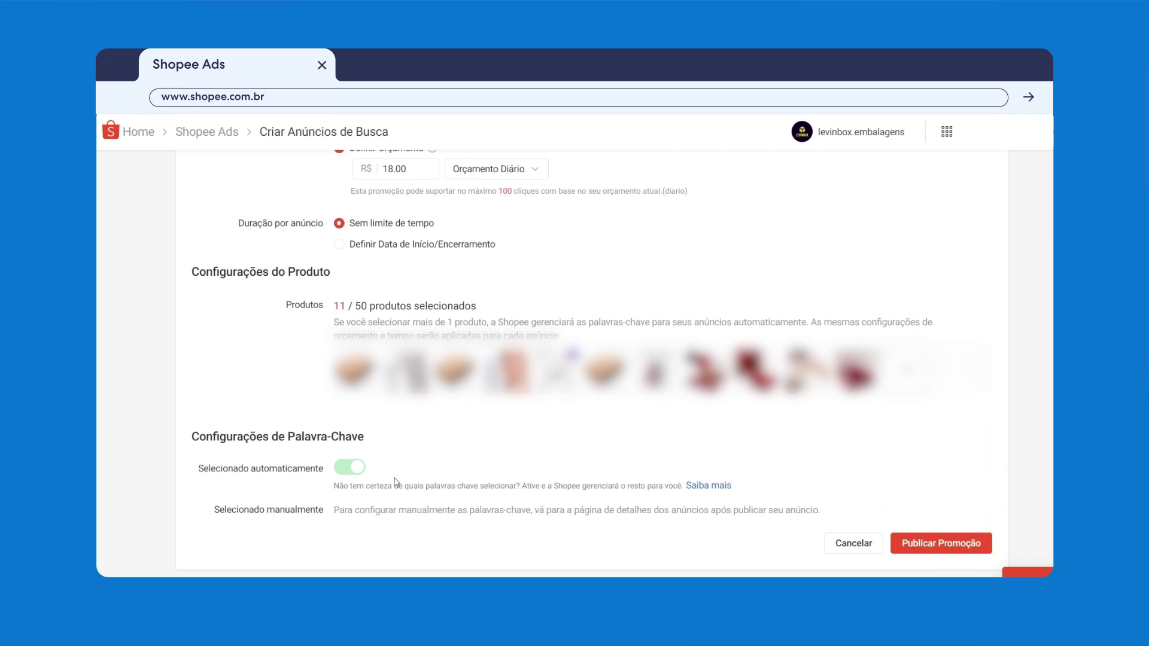
pyautogui.click(929, 544)
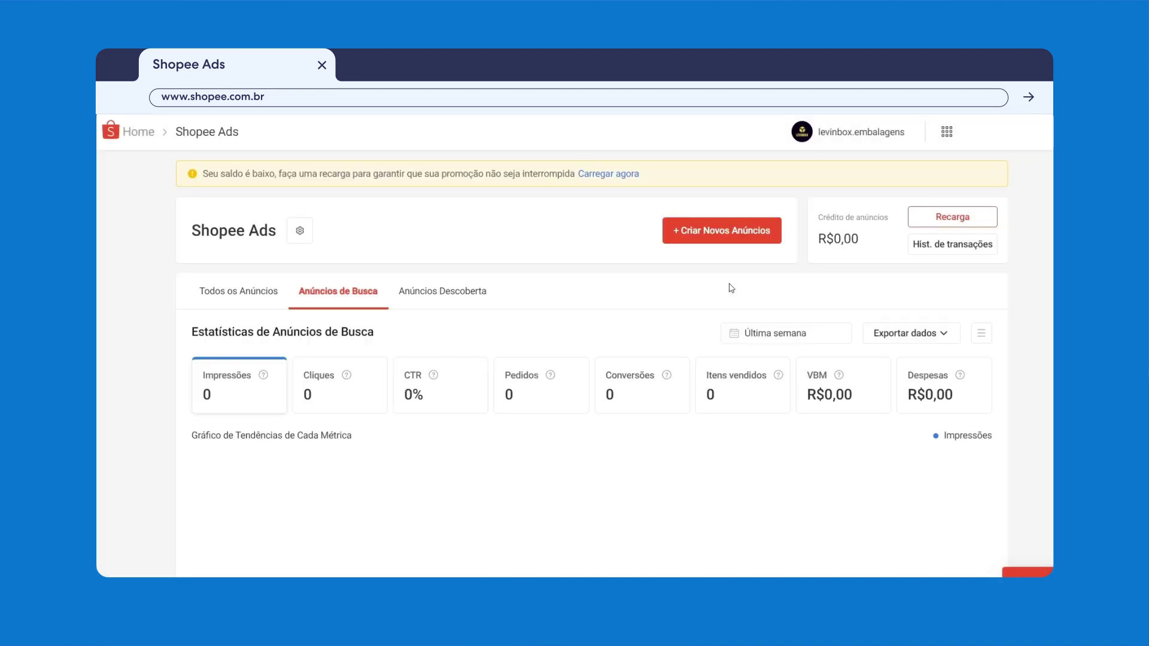
# Start creating a new ad of the Anúncios Descoberta type and open its product selection
pyautogui.click(716, 236)
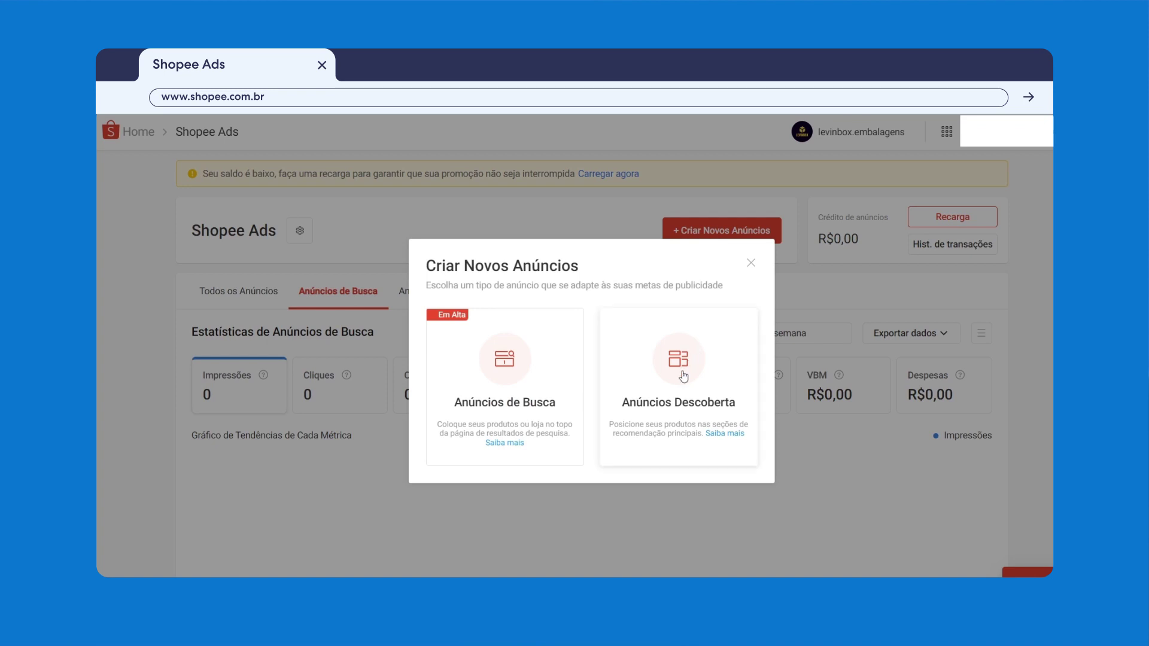
pyautogui.click(684, 376)
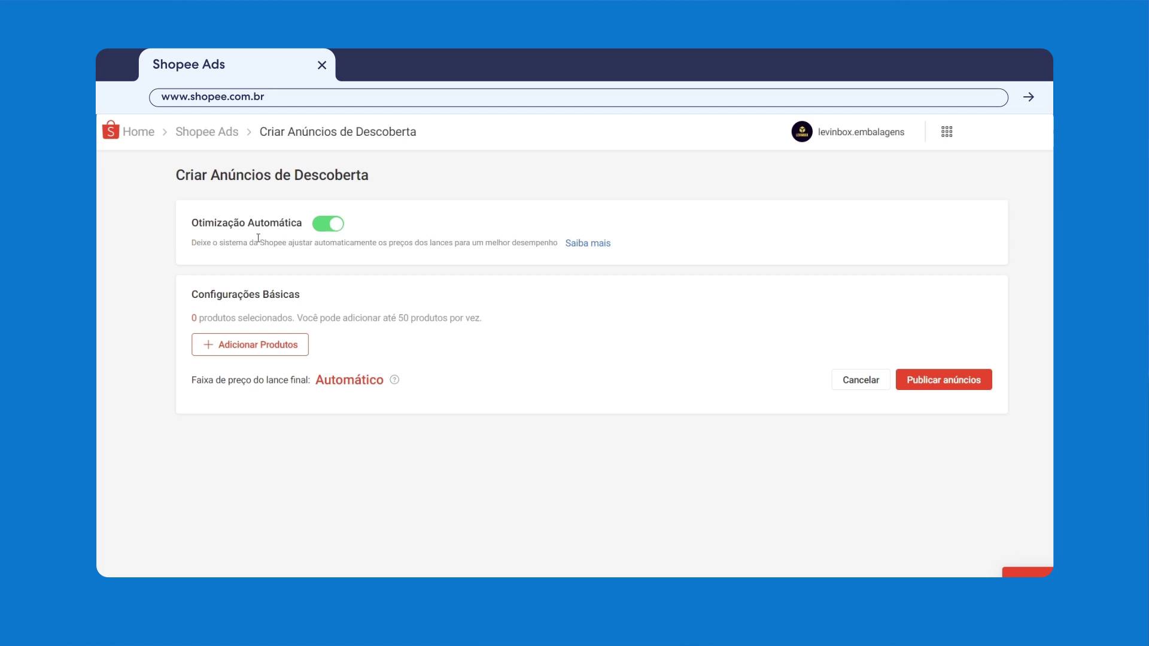
pyautogui.click(231, 343)
# Select seven products from the first page, including those priced R$179,99, R$25,30 and R$58,14, and confirm the selection
pyautogui.scroll(-5, 317, 359)
pyautogui.click(317, 243)
pyautogui.click(317, 293)
pyautogui.click(317, 343)
pyautogui.click(317, 443)
pyautogui.click(318, 493)
pyautogui.click(317, 393)
pyautogui.scroll(-3, 317, 419)
pyautogui.click(317, 431)
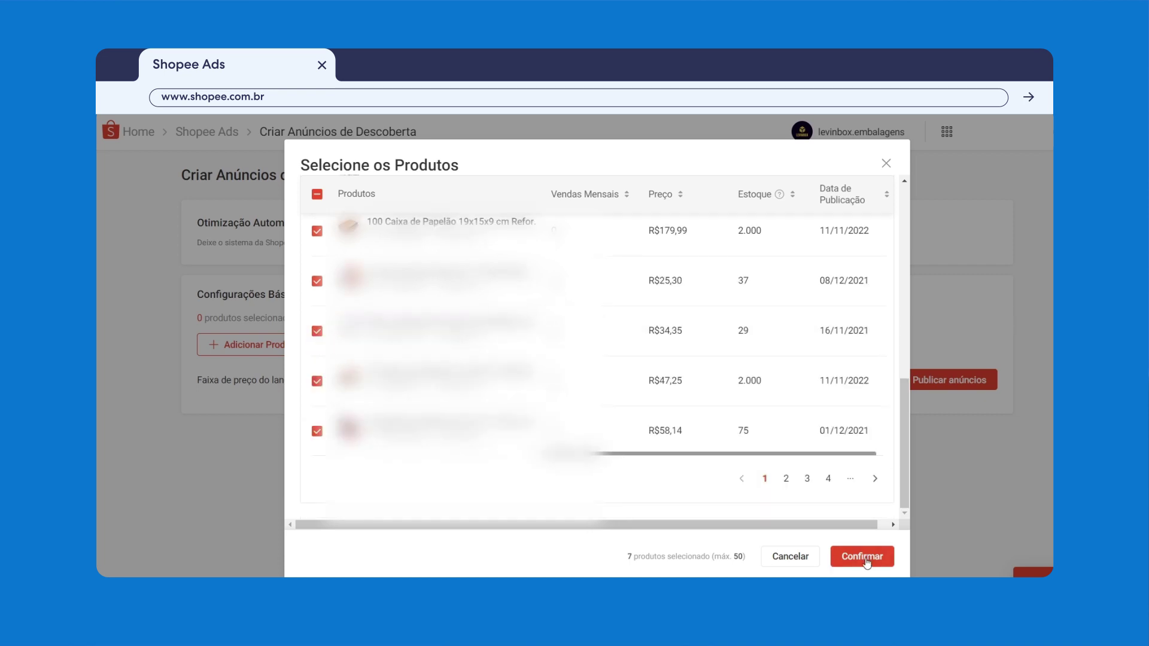
pyautogui.click(862, 557)
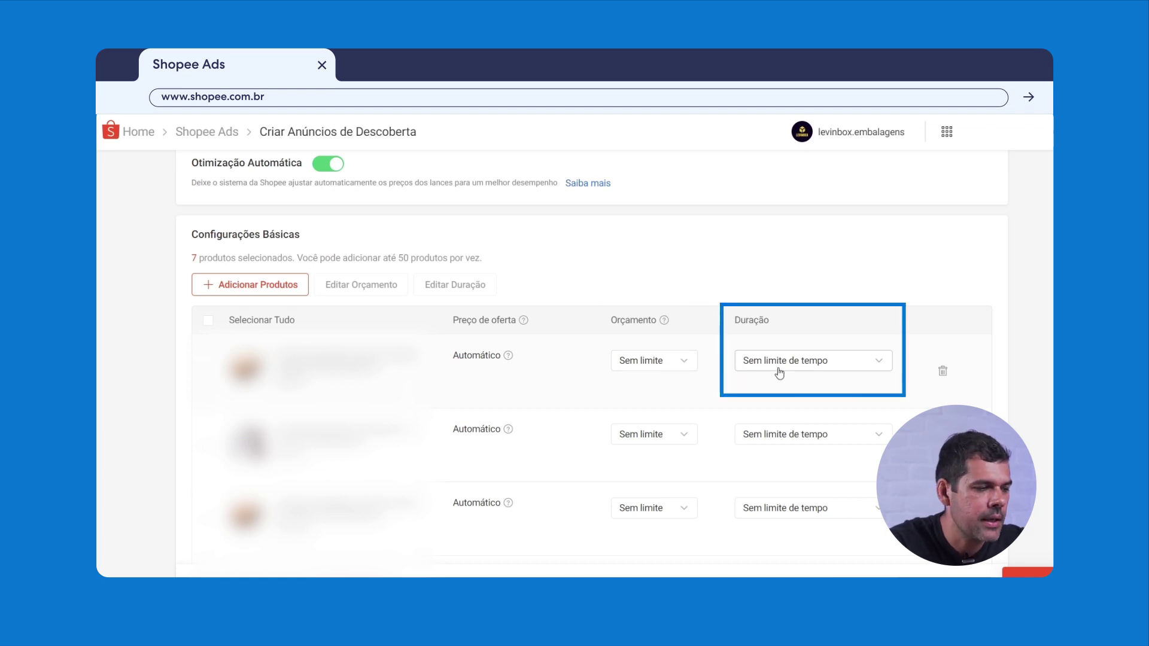
# Switch the first product's budget to Orçamento Diário and set it to R$ 30
pyautogui.click(687, 366)
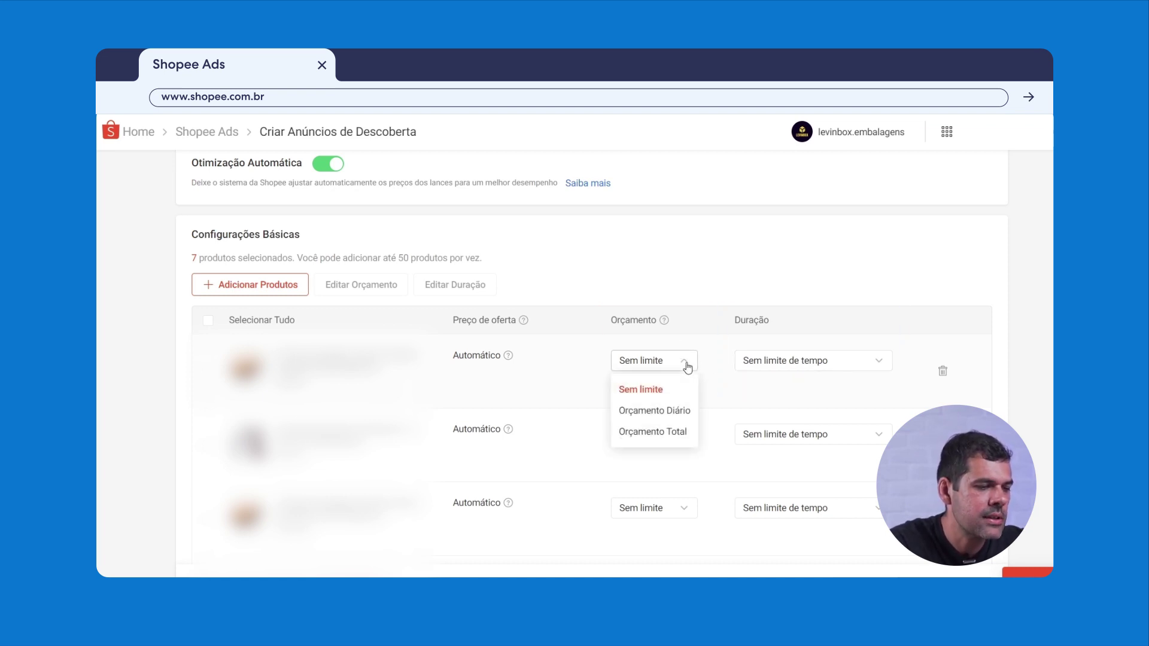
pyautogui.click(667, 412)
pyautogui.write('30')
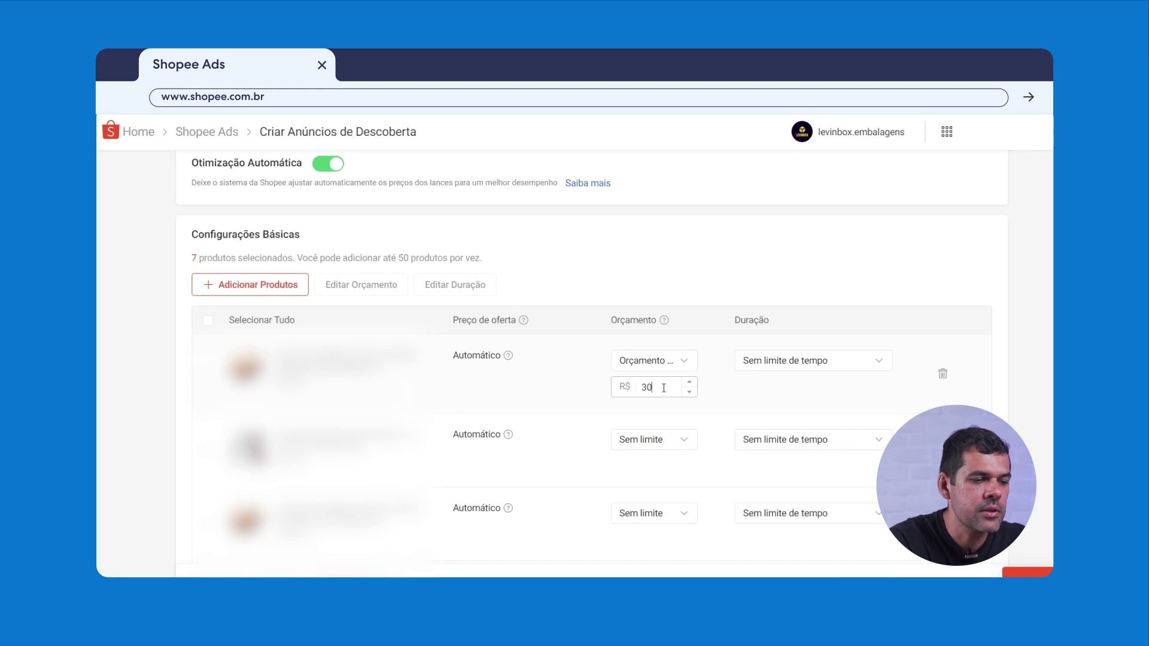
# Choose Definir Data de Início/Encerramento as the first product's duration and publish the discovery ads
pyautogui.click(843, 361)
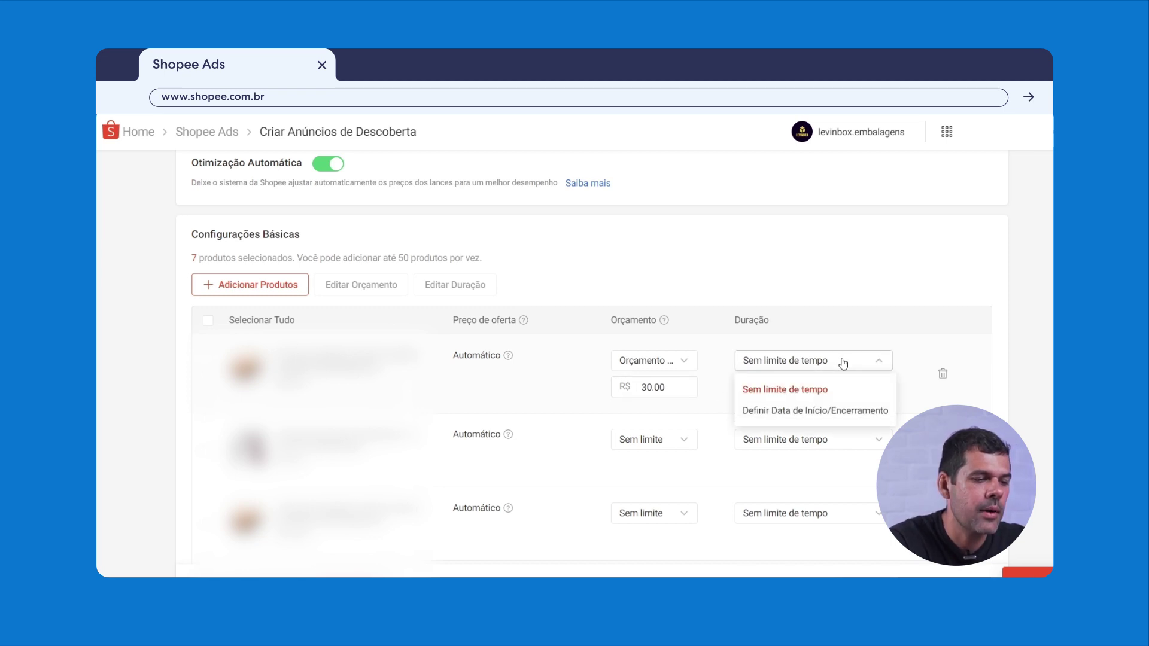
pyautogui.click(811, 412)
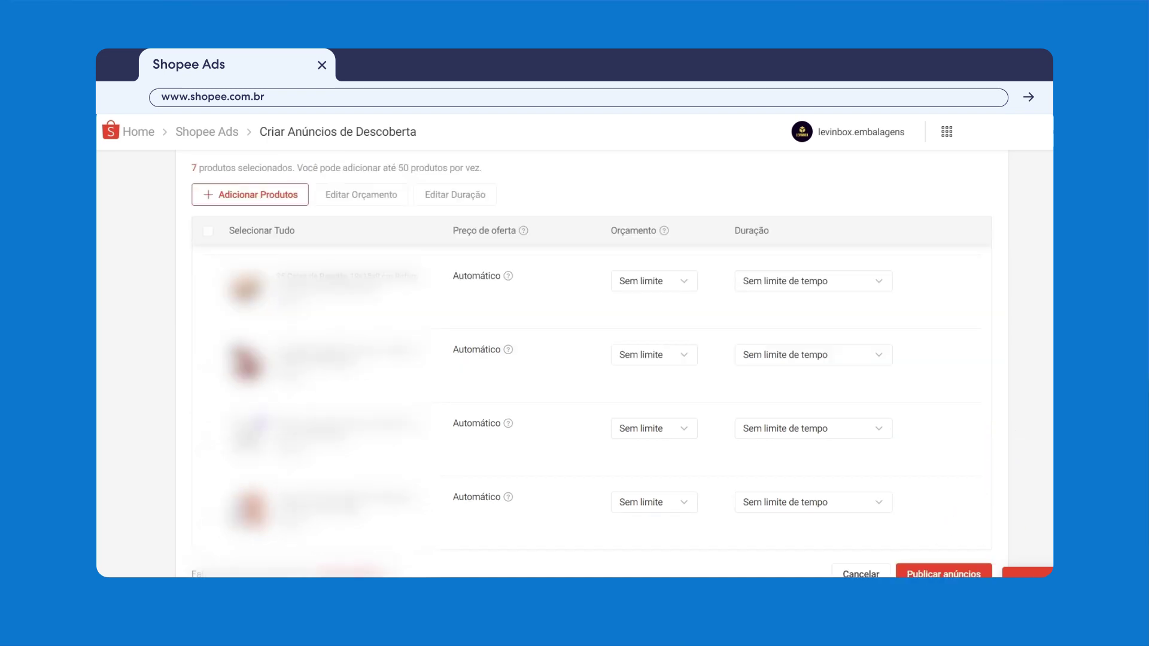
pyautogui.scroll(-1, 948, 545)
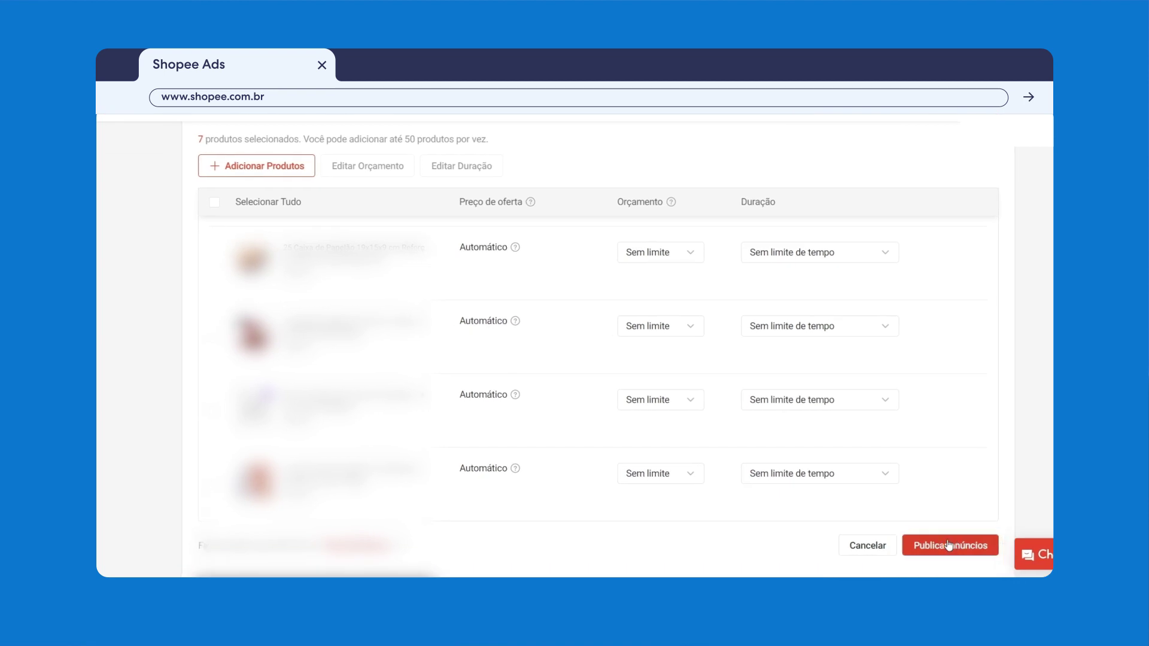
pyautogui.click(949, 544)
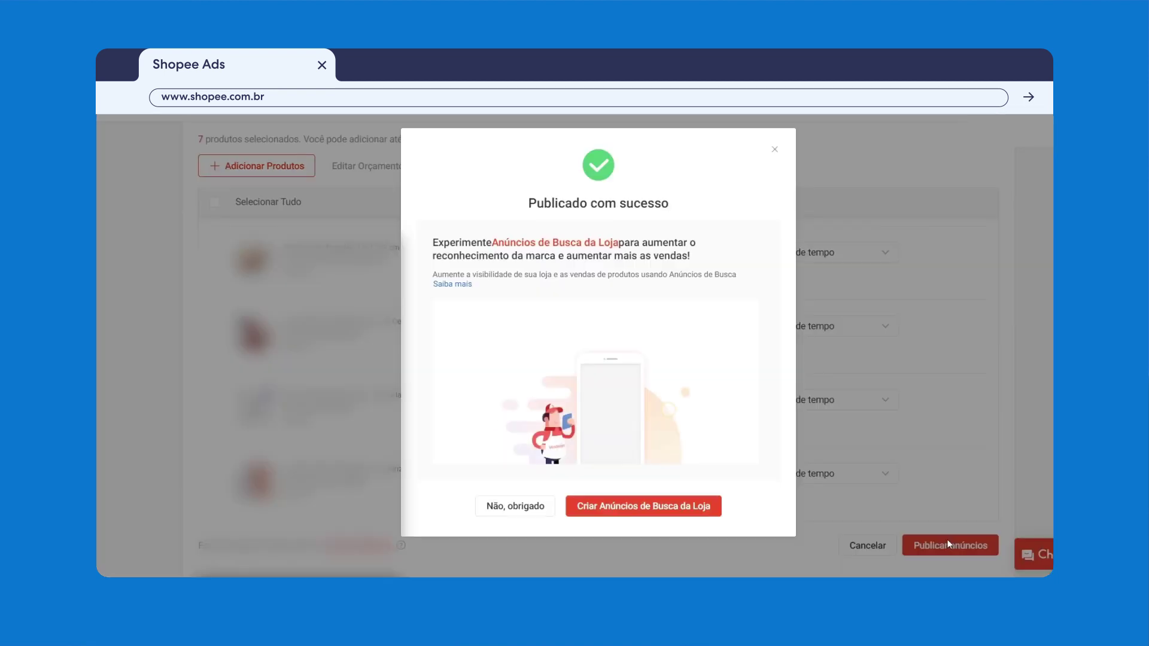